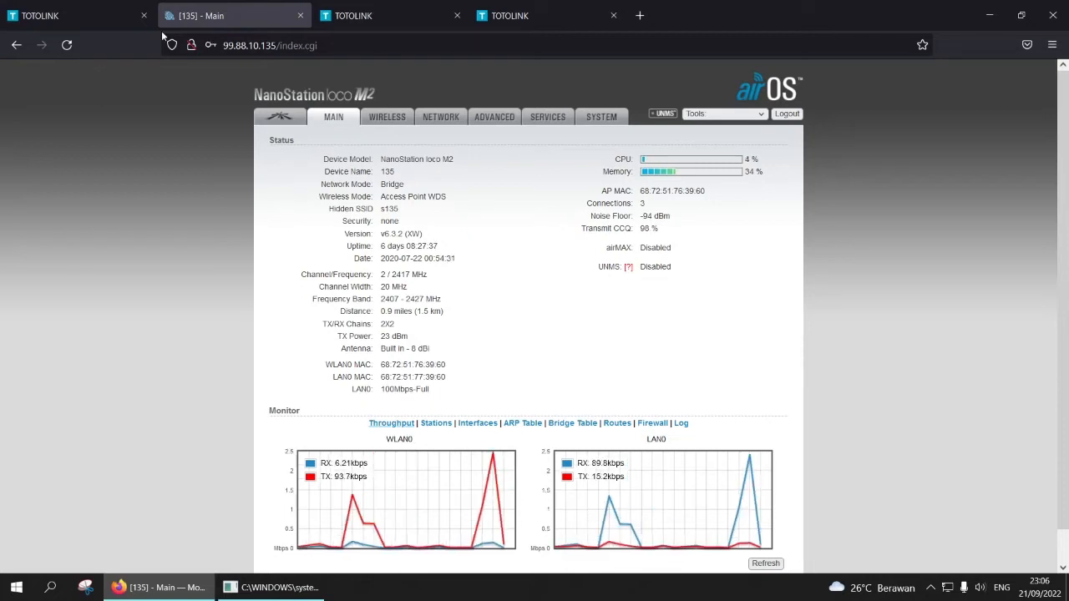
- Review the TOTOLINK CP300's status and operation mode alongside the NanoStation's main status page
key(ctrl+shift+Tab)
scroll(537, 362, up, 5)
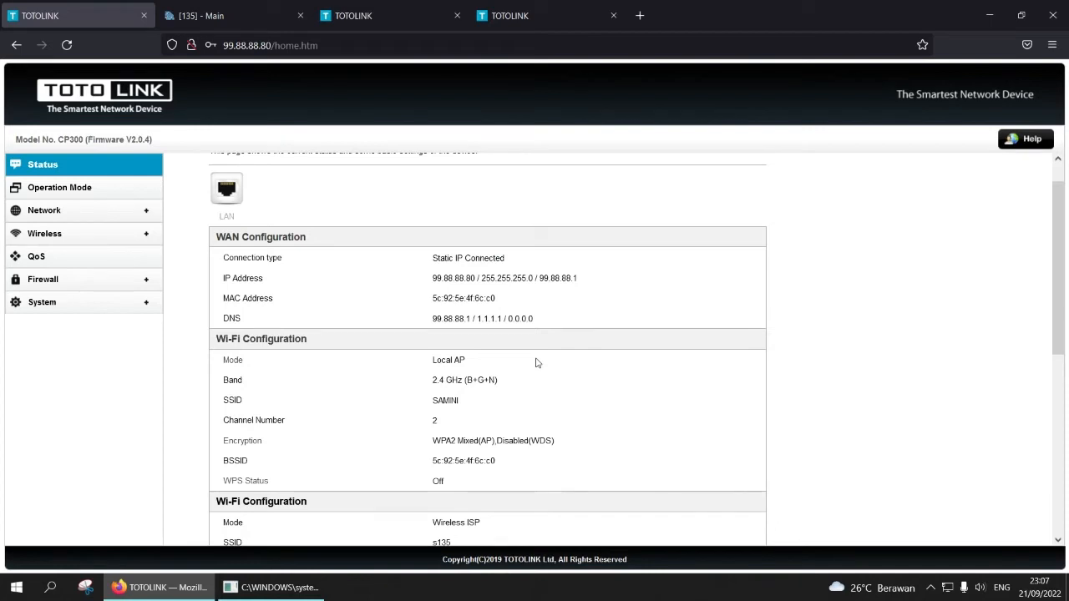
click(60, 188)
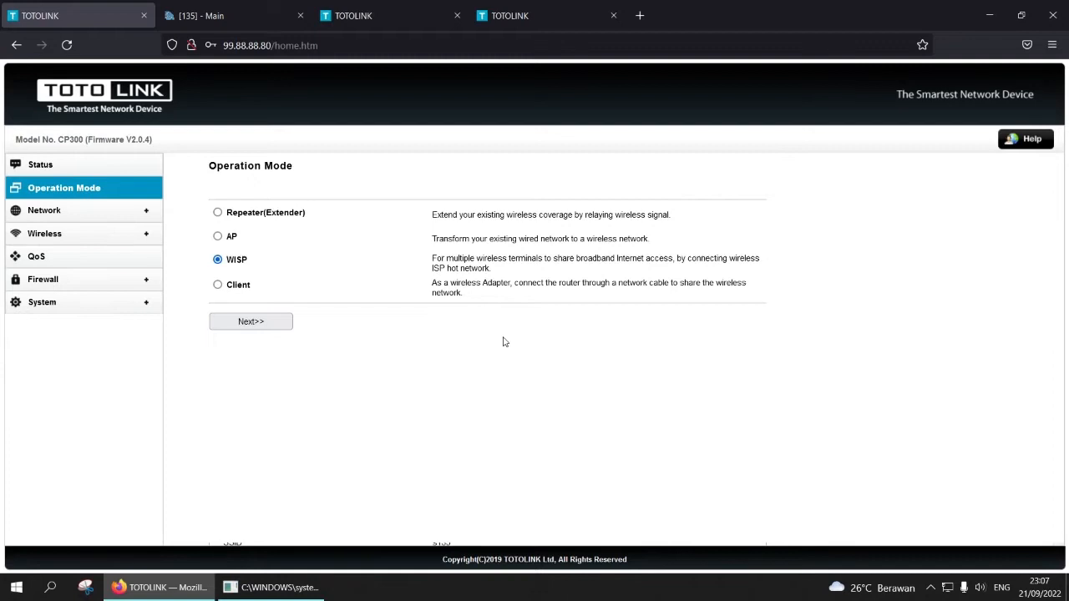
click(227, 21)
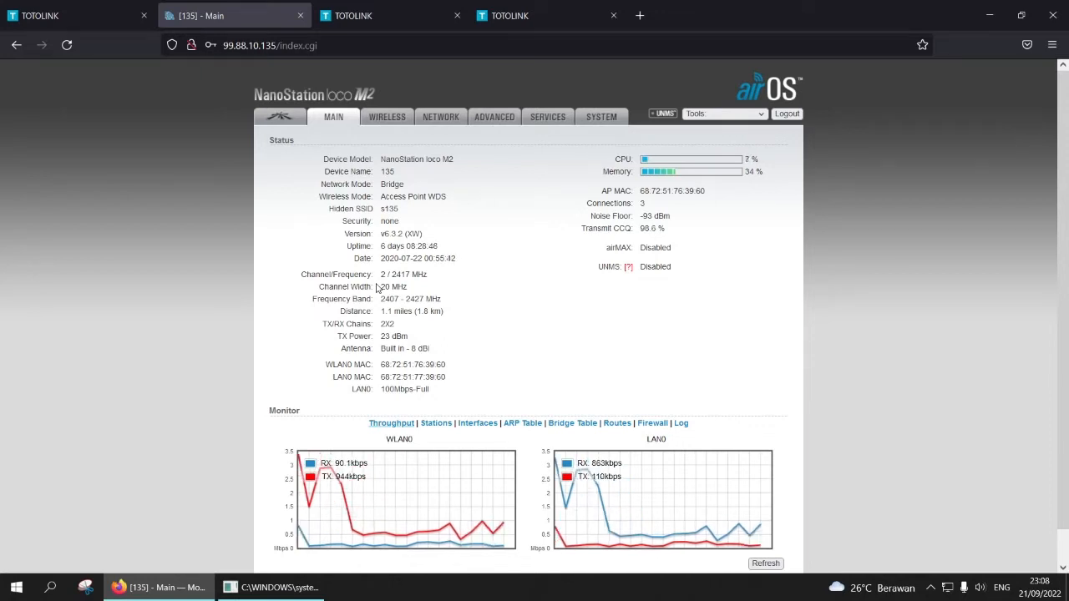
click(94, 16)
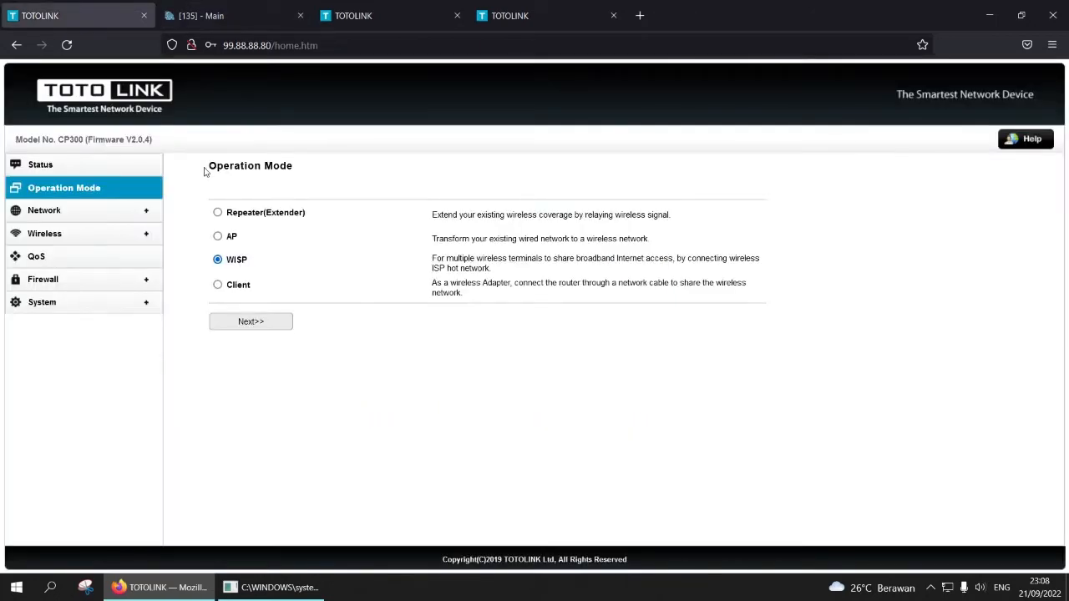
- Examine the list of stations connected to the NanoStation loco M2
click(227, 13)
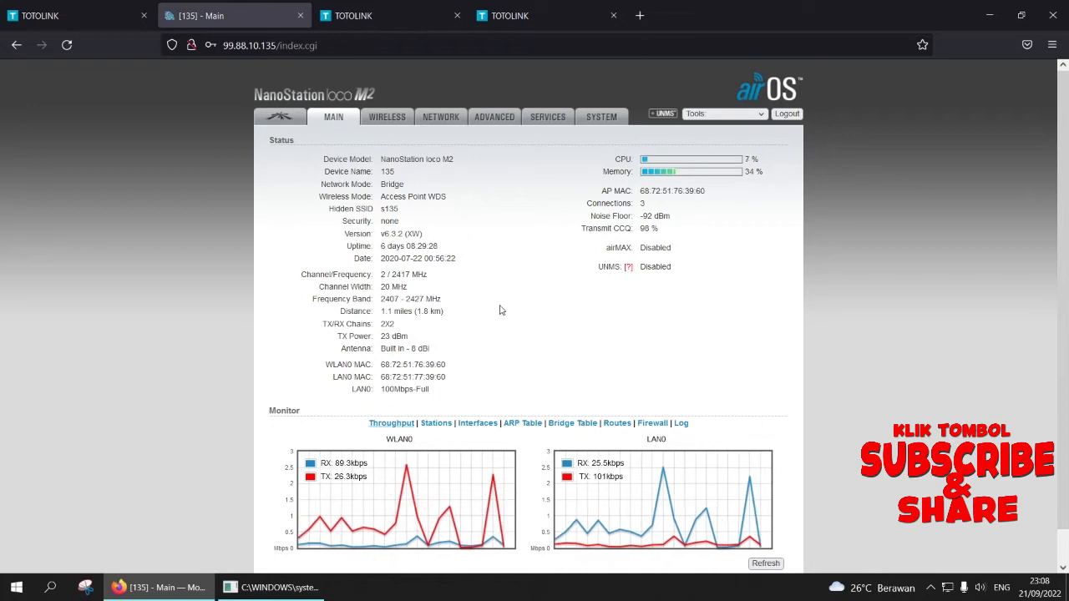
click(436, 423)
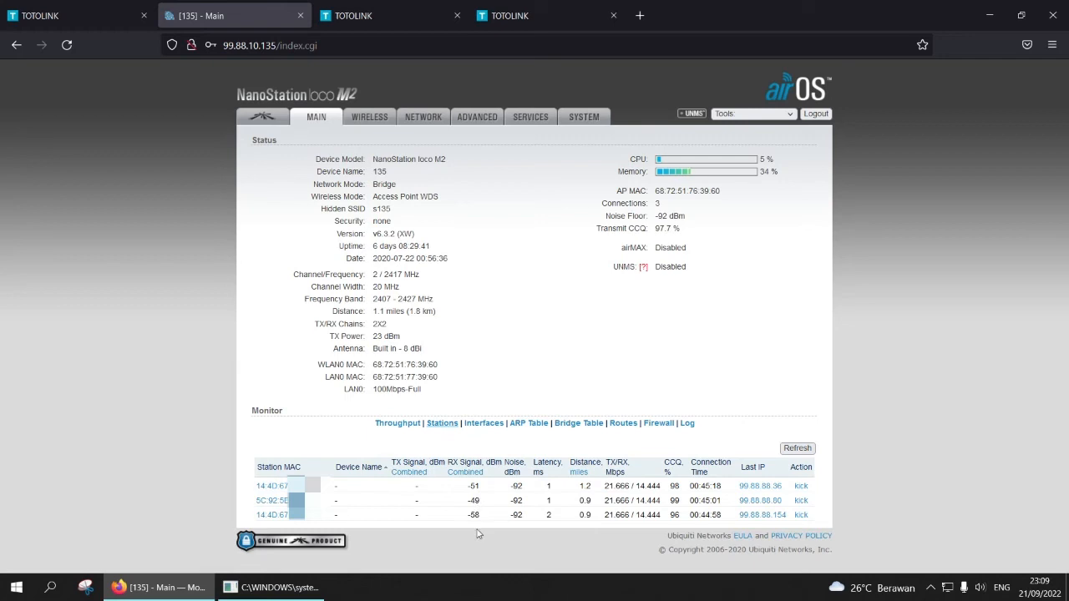
click(468, 245)
- Open the NanoStation's wireless settings and review its output power, frequency options and antenna options
click(373, 123)
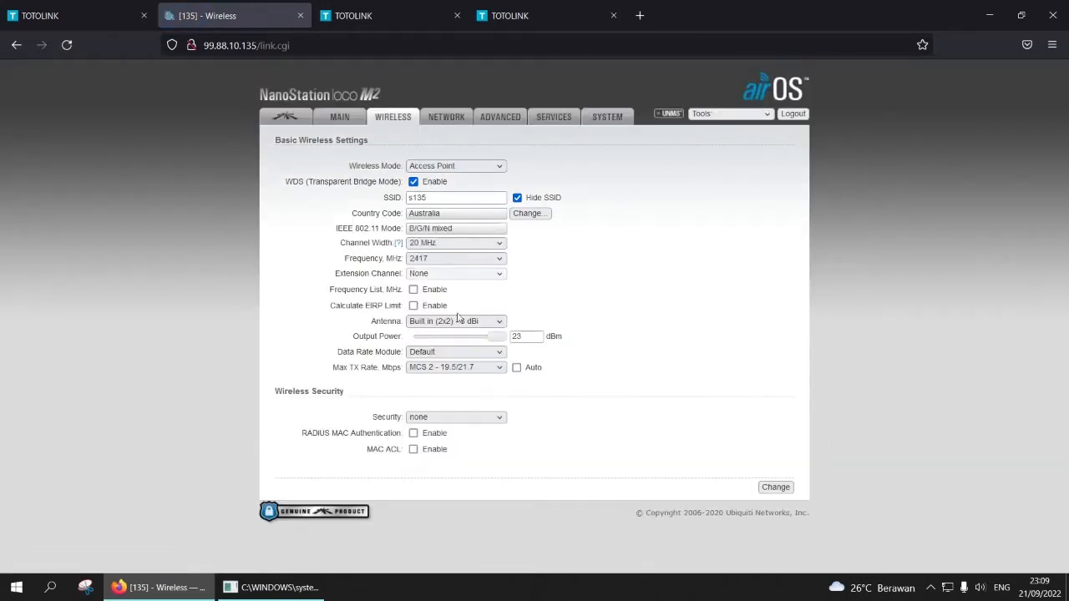
drag(499, 338, 545, 343)
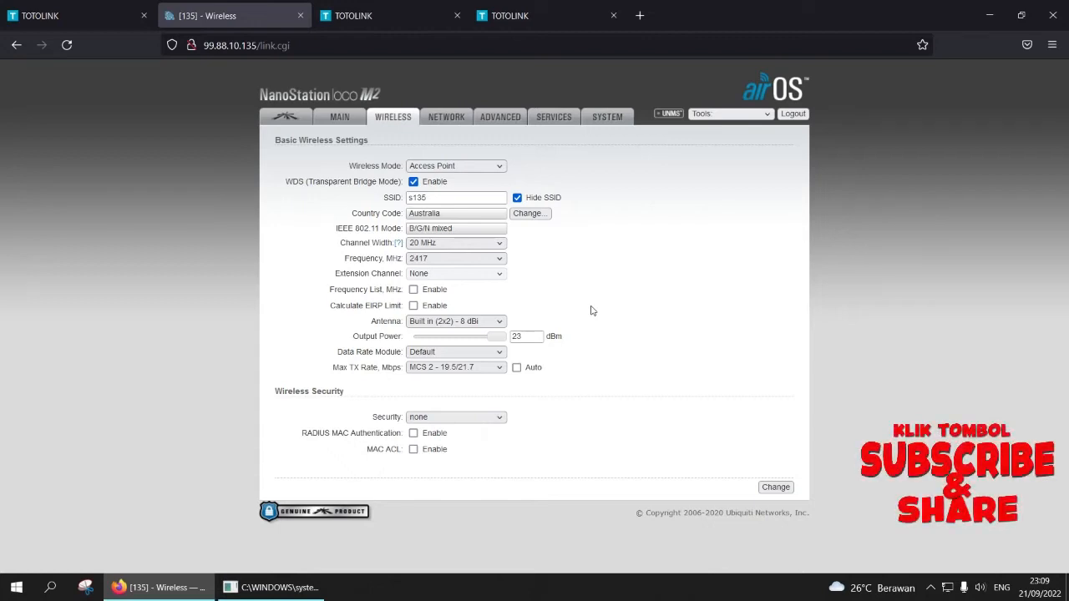
click(499, 259)
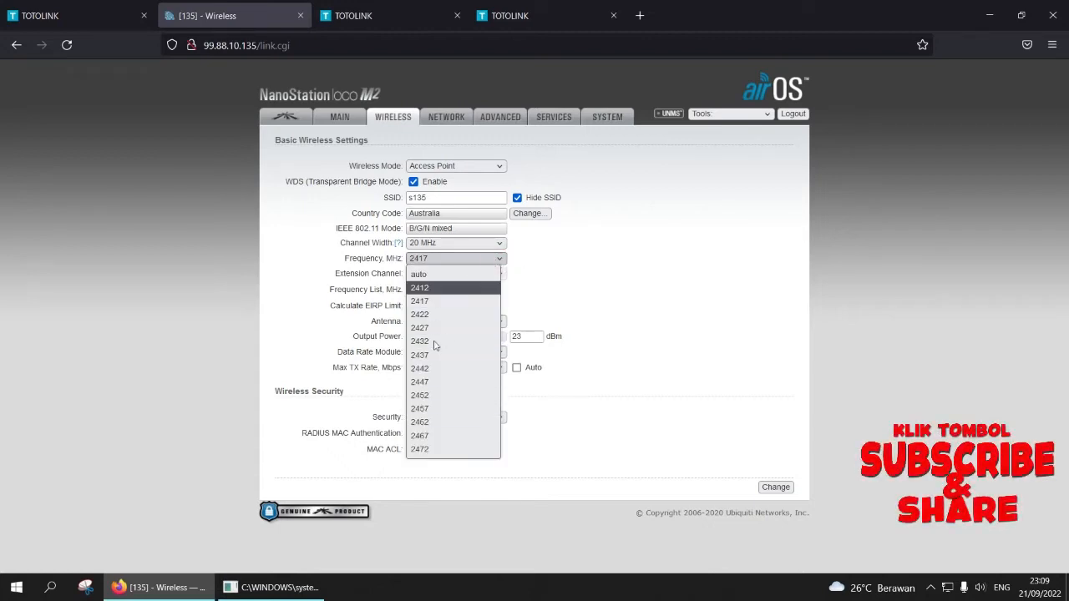
click(692, 277)
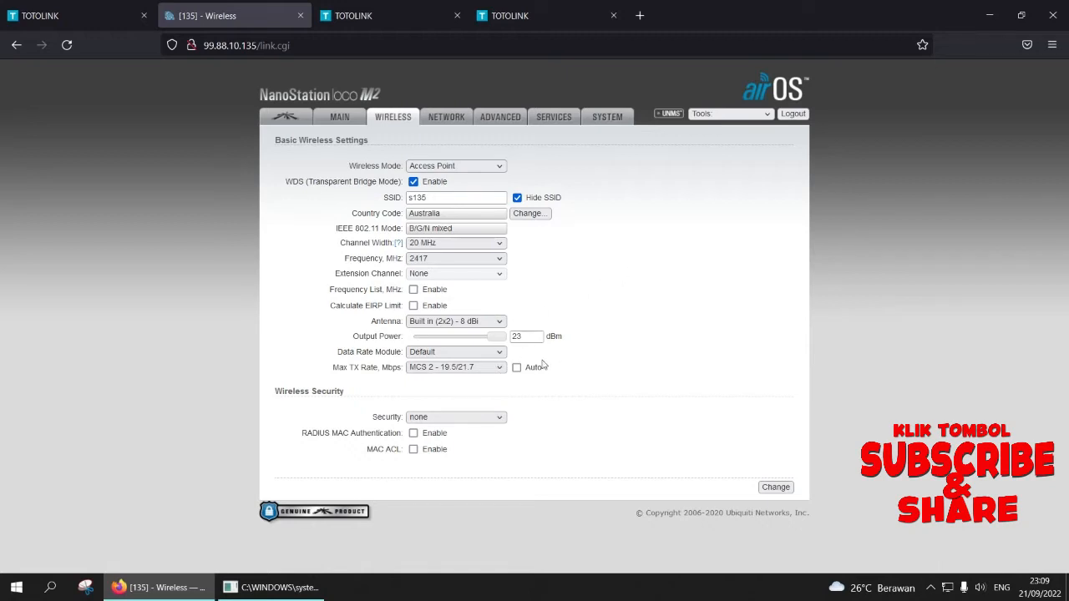
click(480, 321)
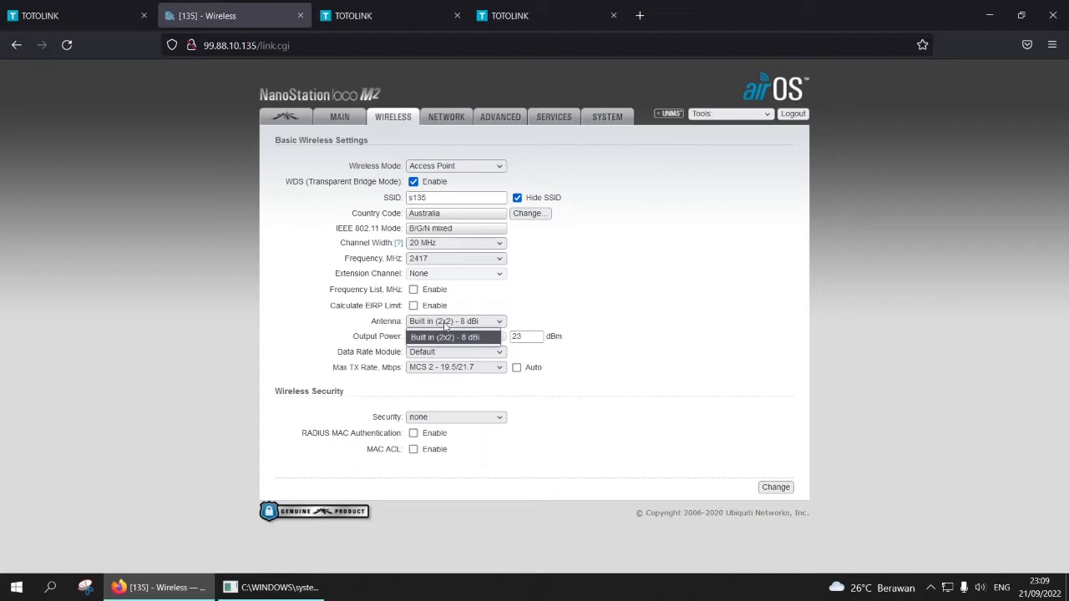
click(581, 295)
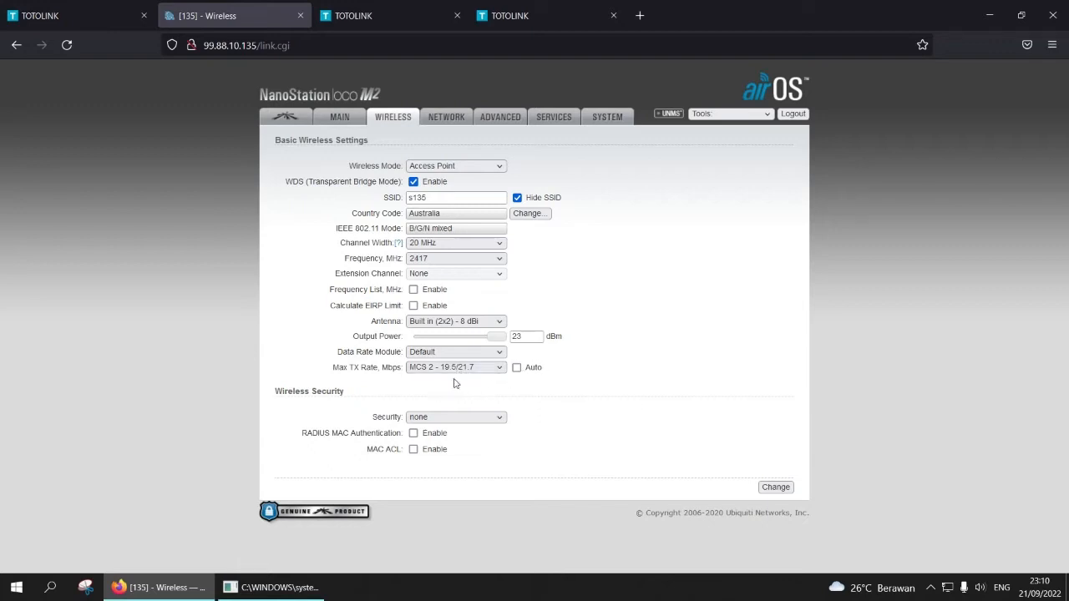
- Enable automatic max TX rate and set the rate to MCS 15 - 130/144.4
click(516, 368)
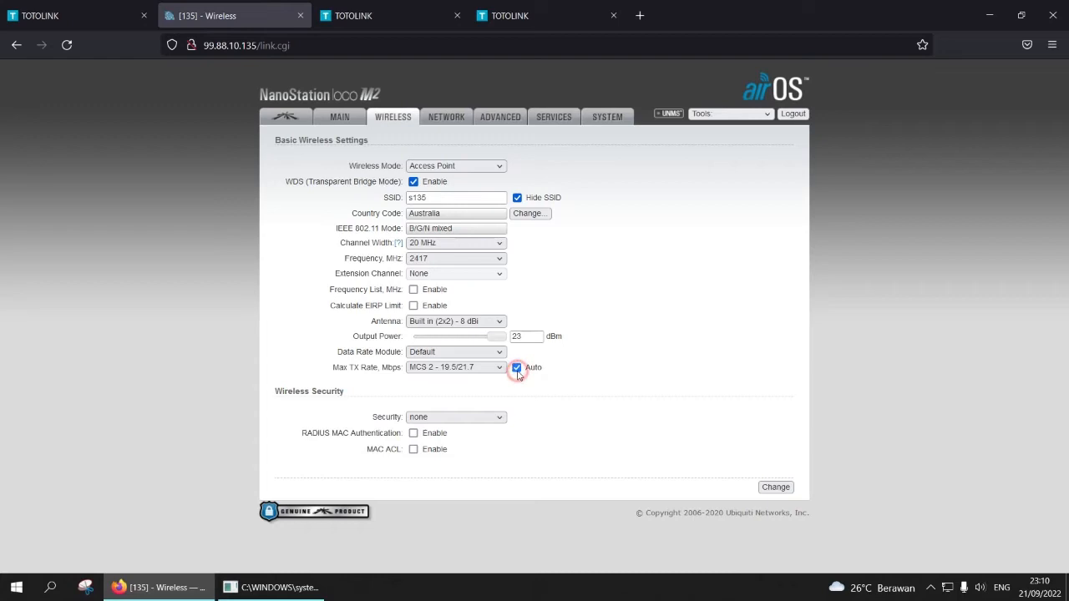
click(459, 368)
click(446, 152)
click(440, 370)
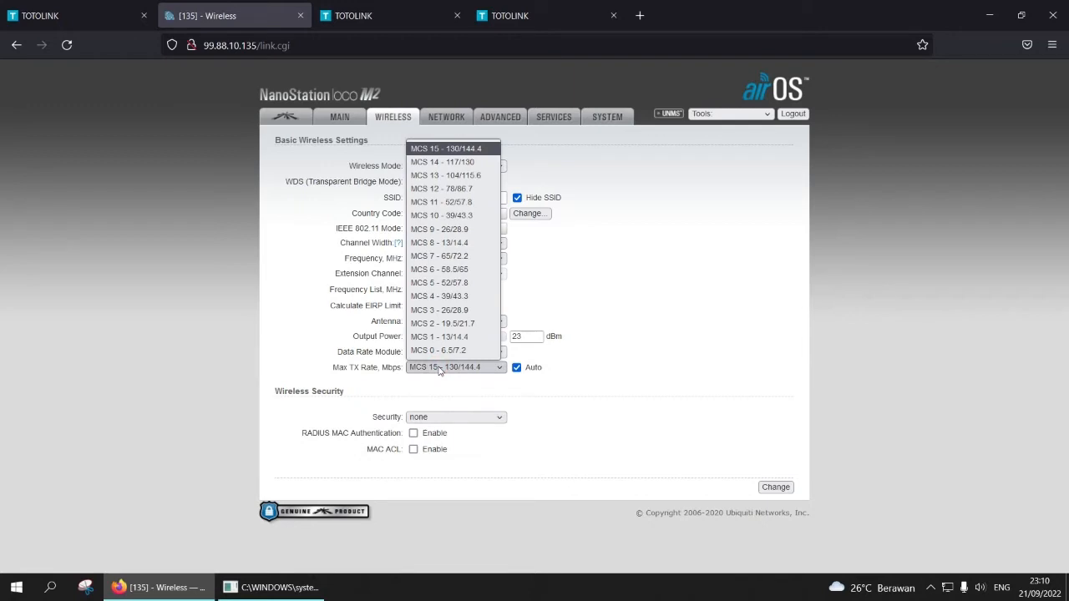
click(440, 368)
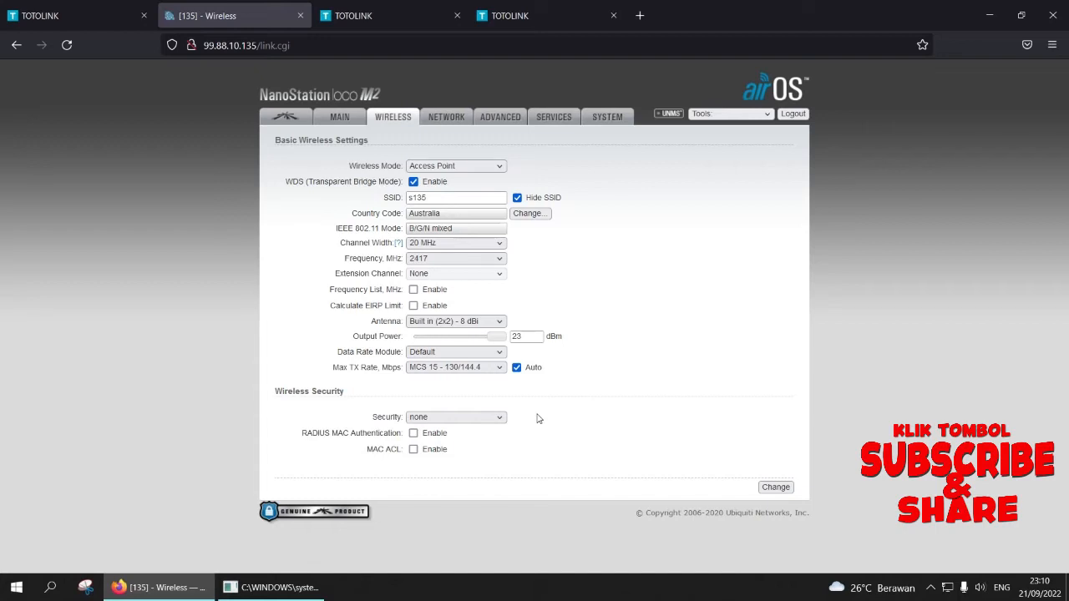
- Try the max TX rate at MCS 2 - 19.5/21.7 and at MCS 3 - 26/28.9
click(470, 369)
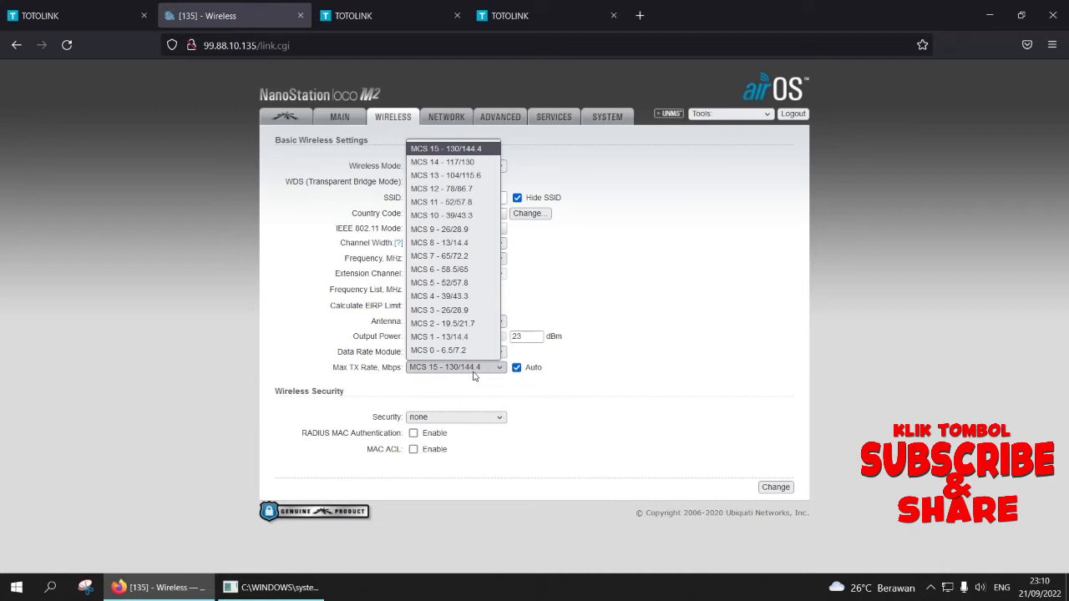
click(448, 324)
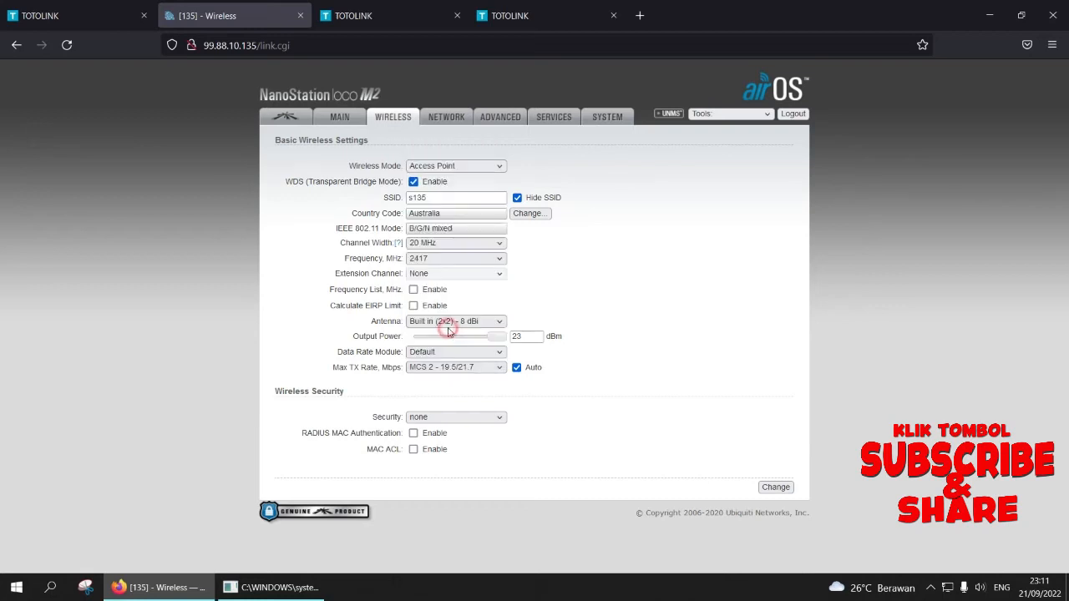
click(490, 369)
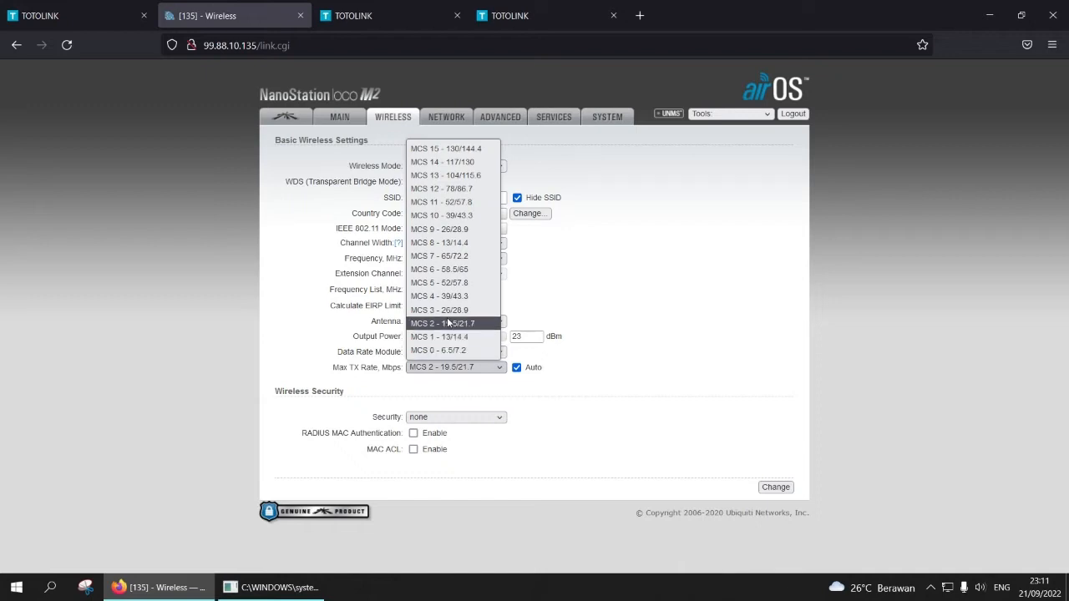
click(449, 314)
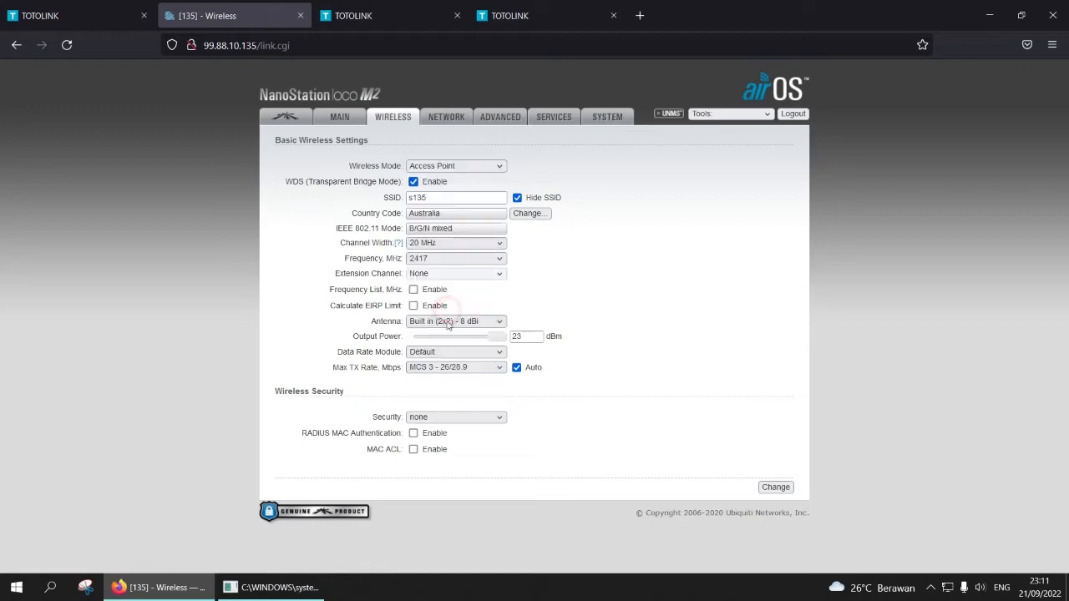
- Examine the available max TX rate options, comparing the lower MCS levels
click(448, 369)
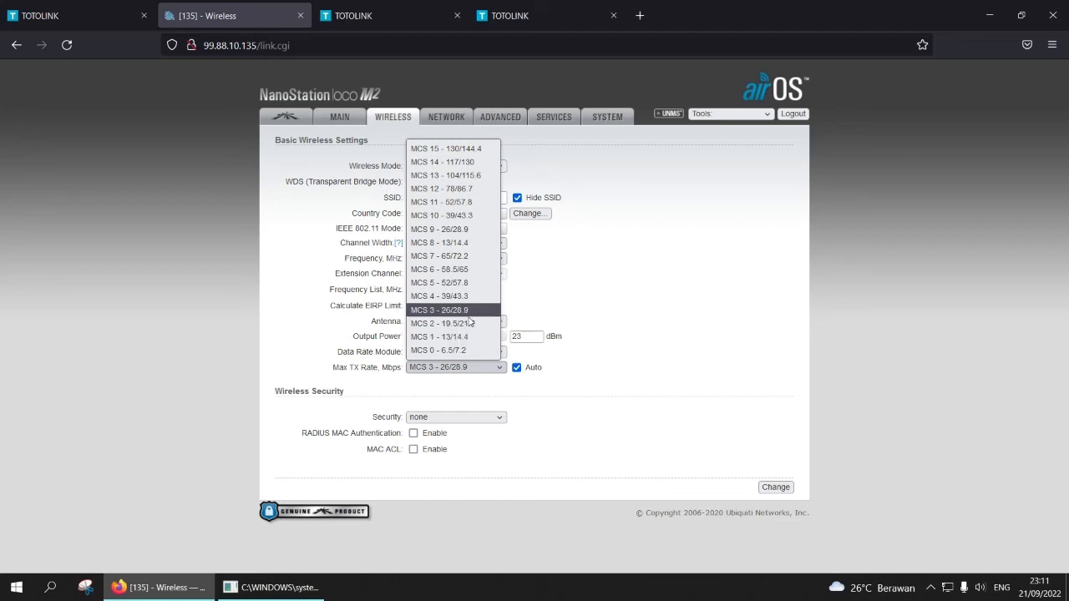
click(587, 263)
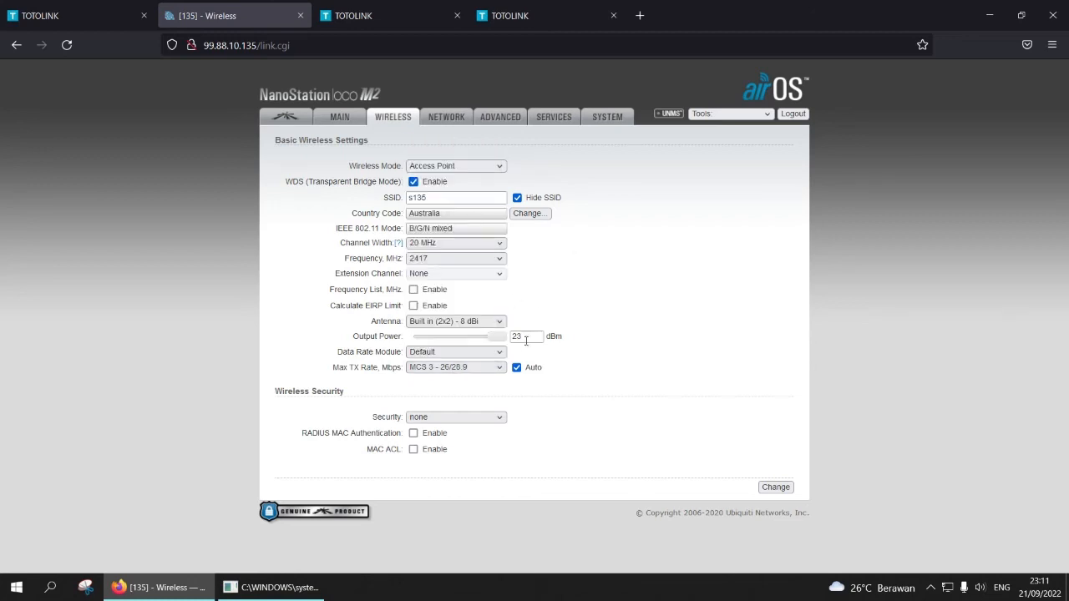
click(482, 374)
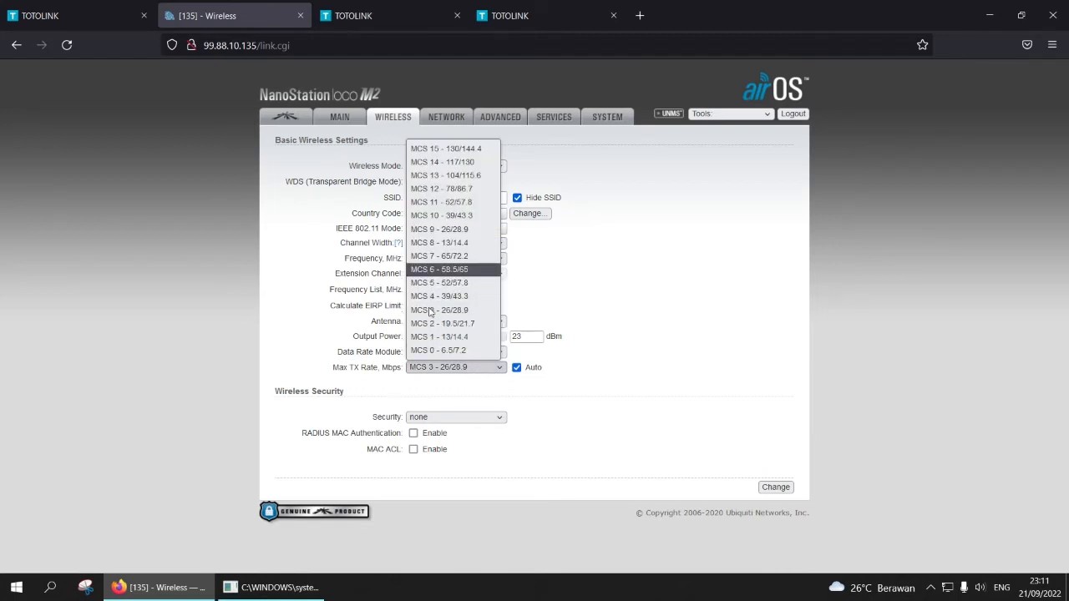
click(582, 291)
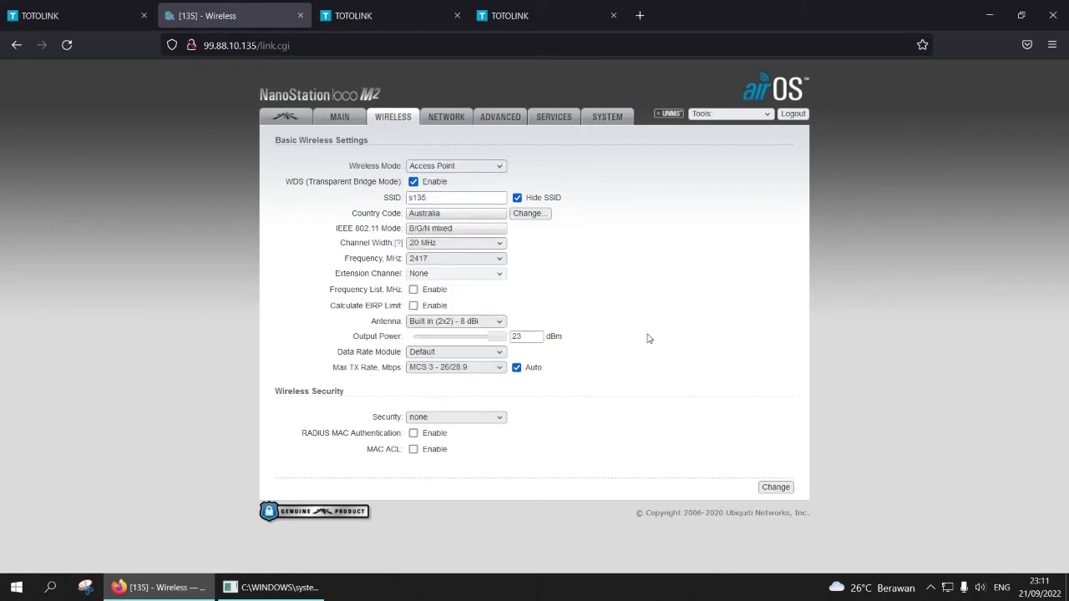
click(477, 367)
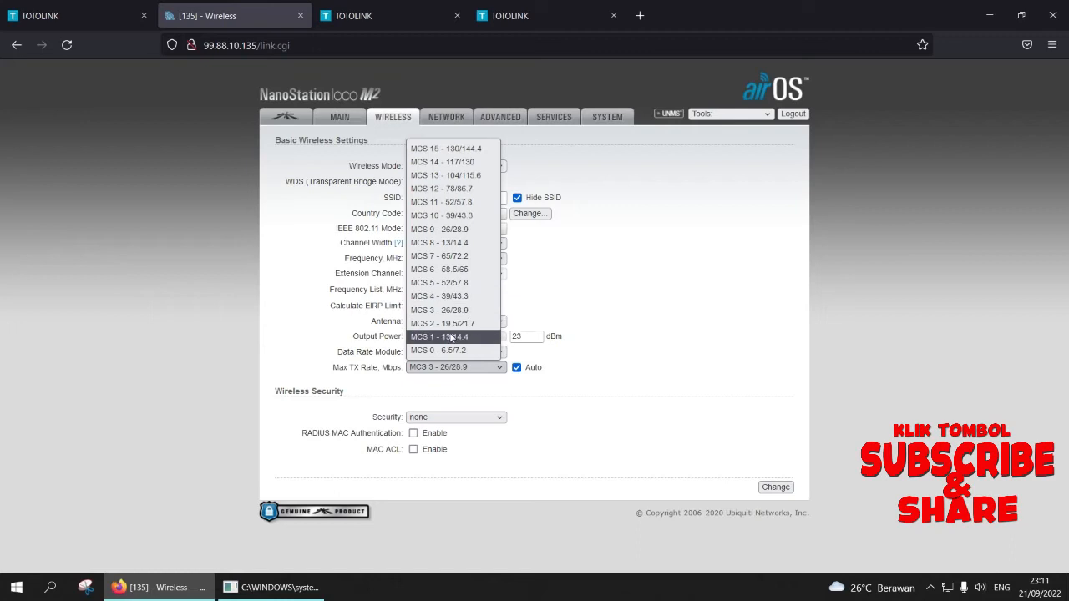
click(565, 299)
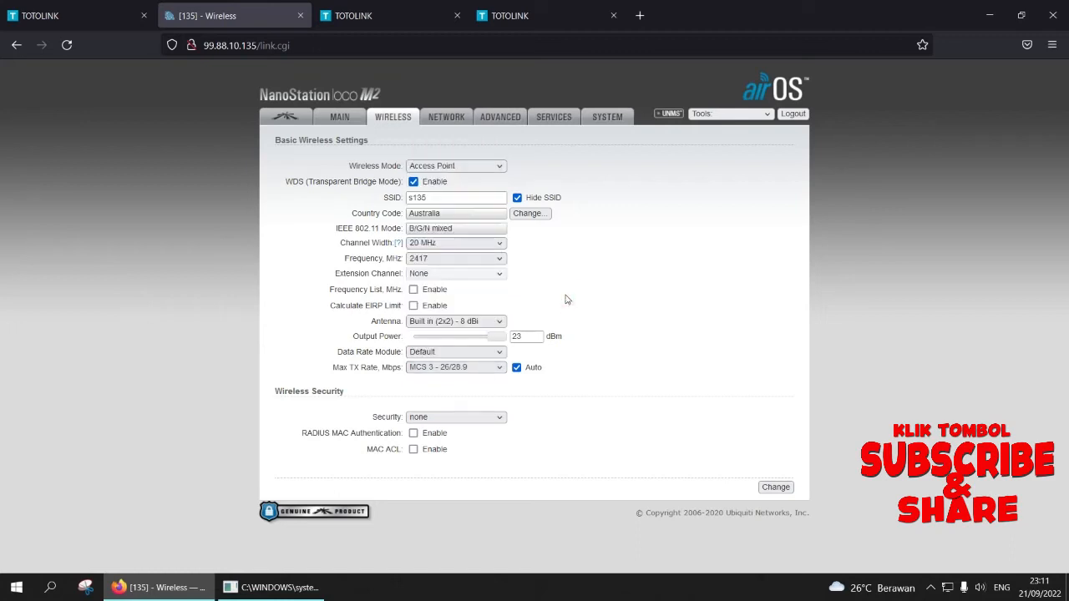
- Set the max TX rate to MCS 2 - 19.5/21.7 and turn off the automatic rate
click(452, 370)
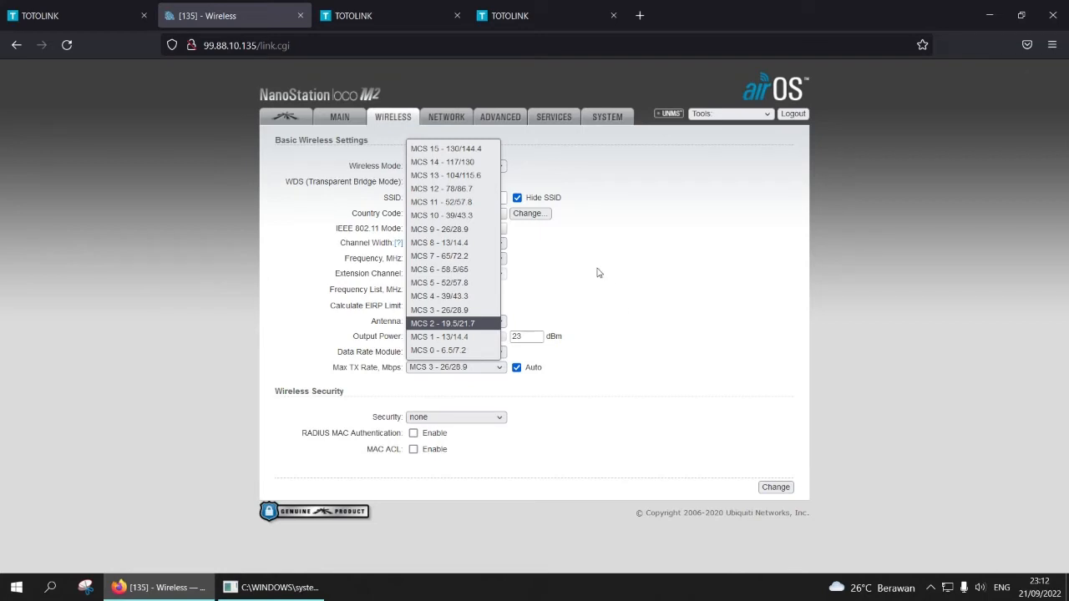
click(470, 324)
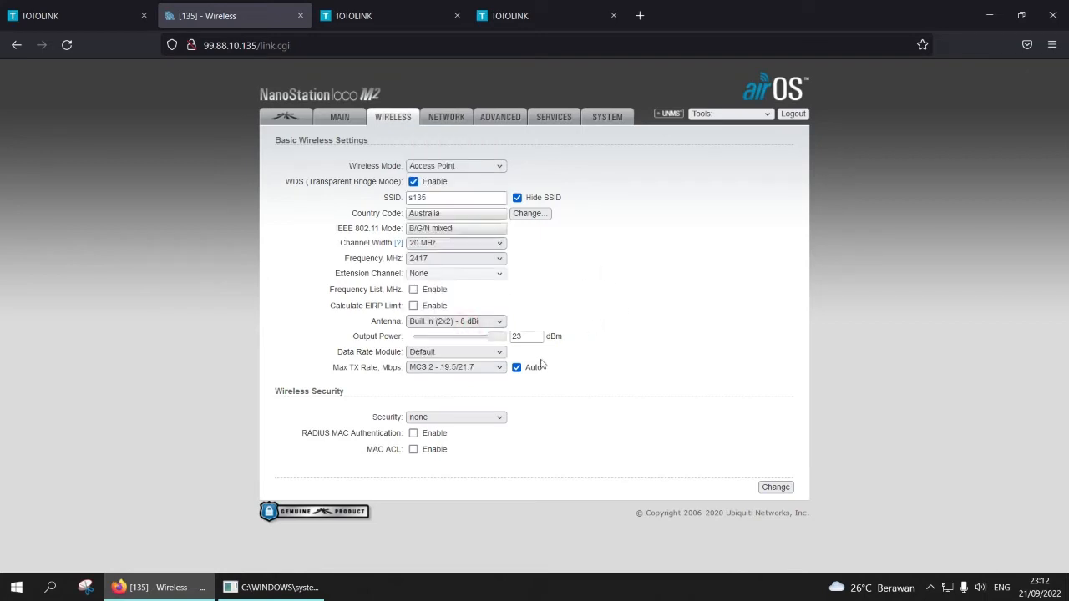
click(516, 367)
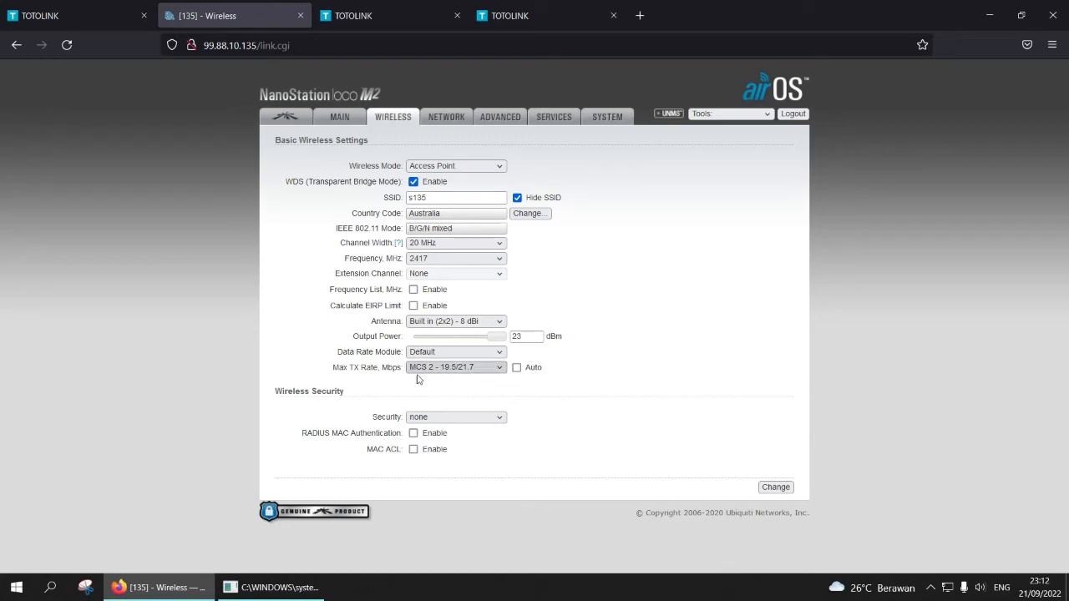
- Turn the automatic rate back on and set the max TX rate to MCS 15 - 130/144.4
click(516, 368)
click(481, 367)
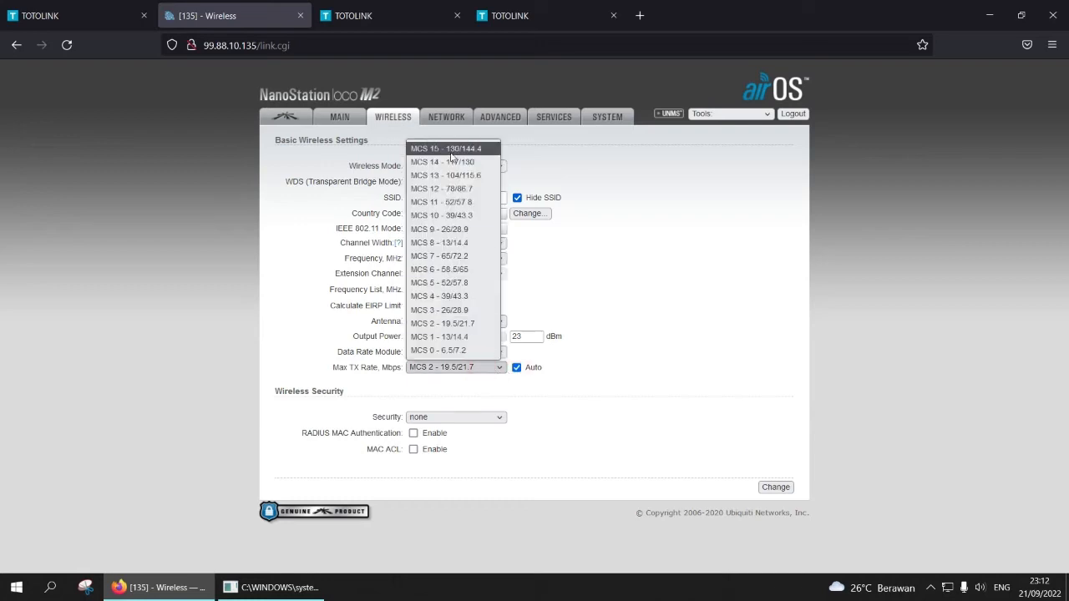
click(450, 156)
click(669, 332)
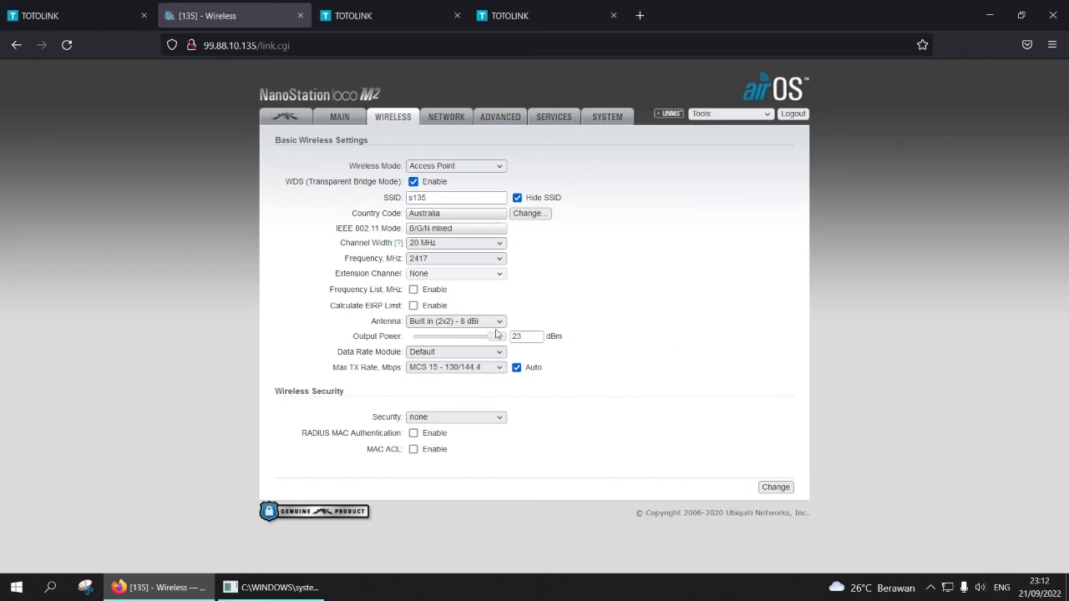
- Leave the wireless settings without applying them and examine the connected stations' TX/RX rates
click(338, 121)
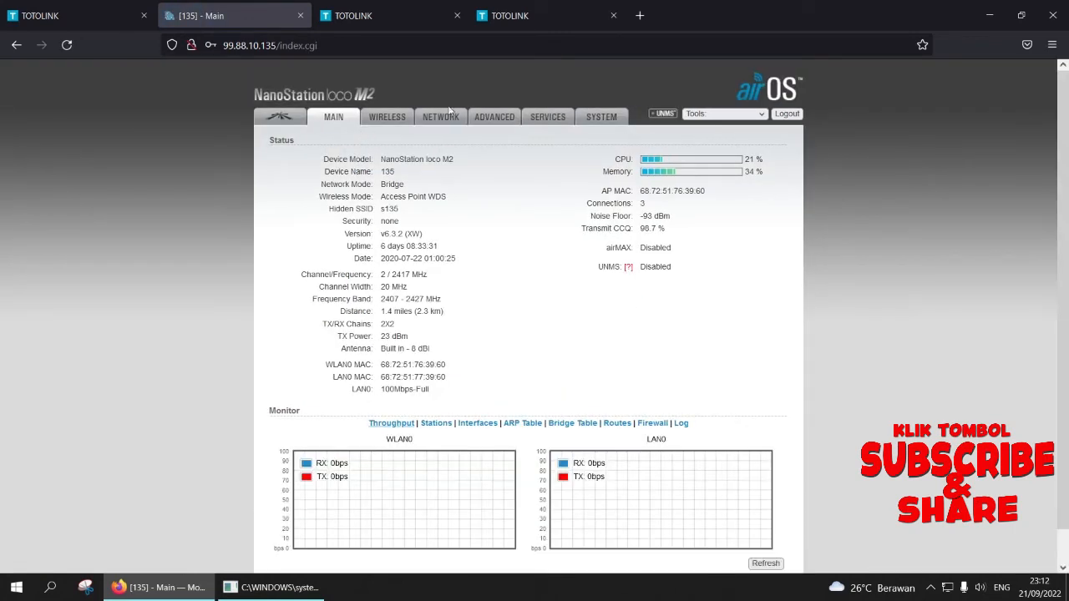
click(436, 423)
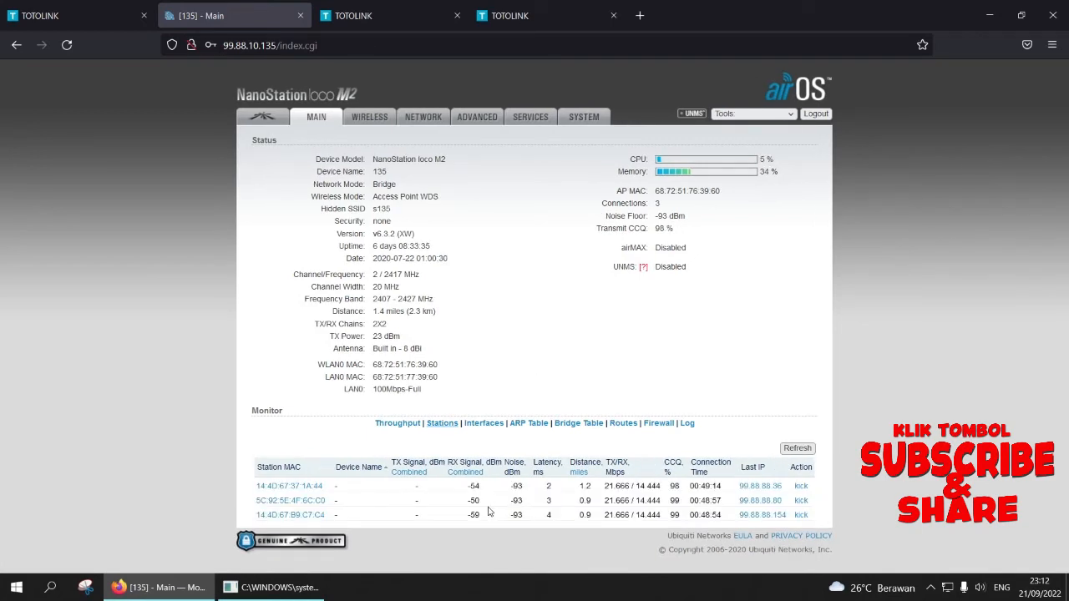
drag(603, 486, 659, 486)
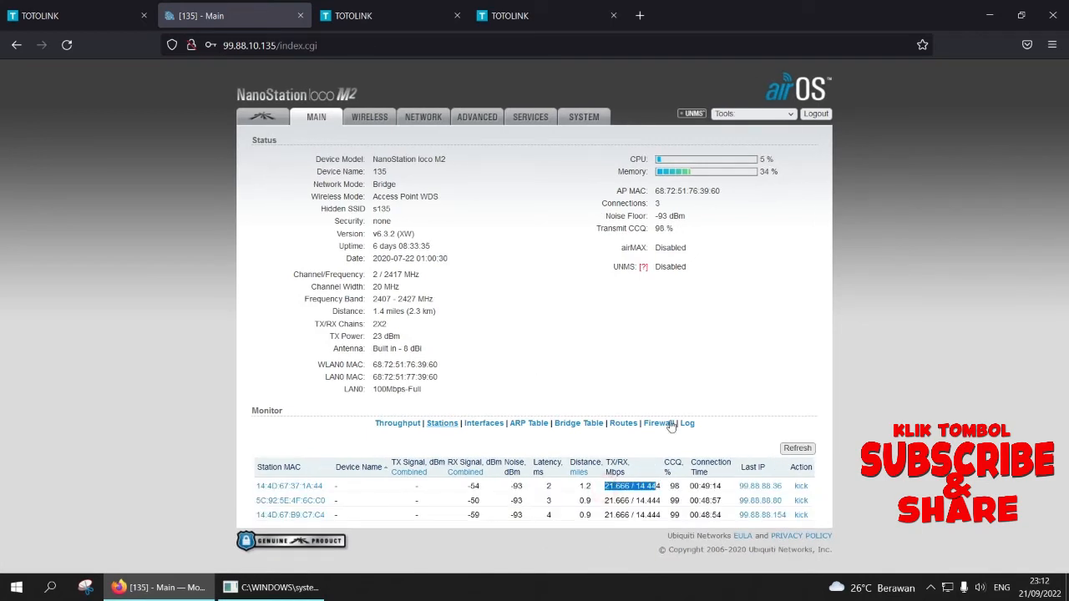
click(678, 382)
- Check the saved max TX rate in the NanoStation's wireless settings and return to the CP300's configuration page
click(374, 118)
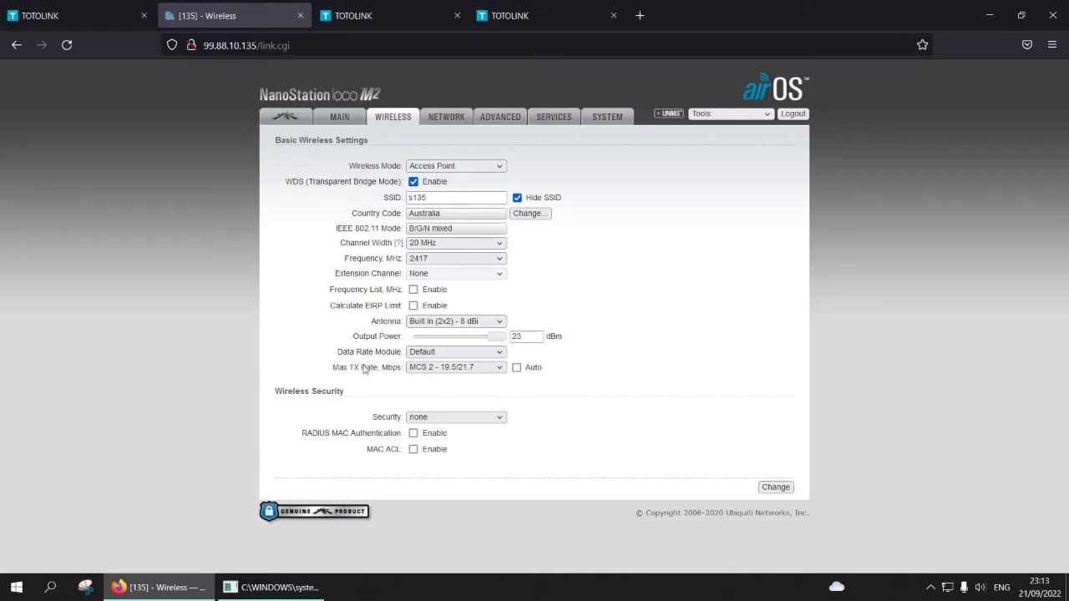
click(57, 20)
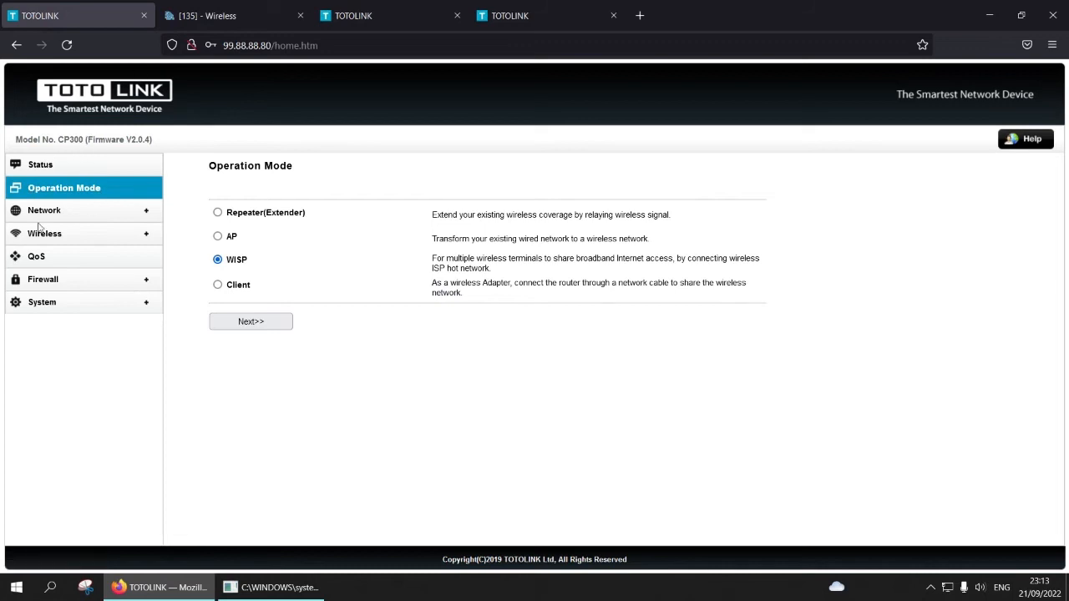
- Look through the open CP300 client pages and return to the NanoStation's wireless settings to check the max TX rate
click(224, 20)
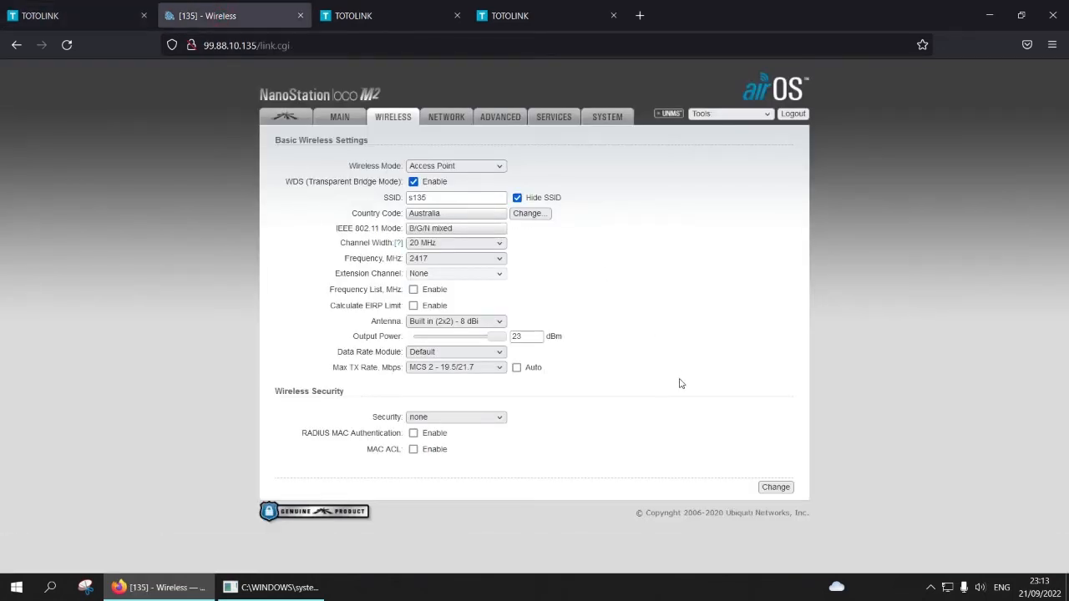
click(377, 15)
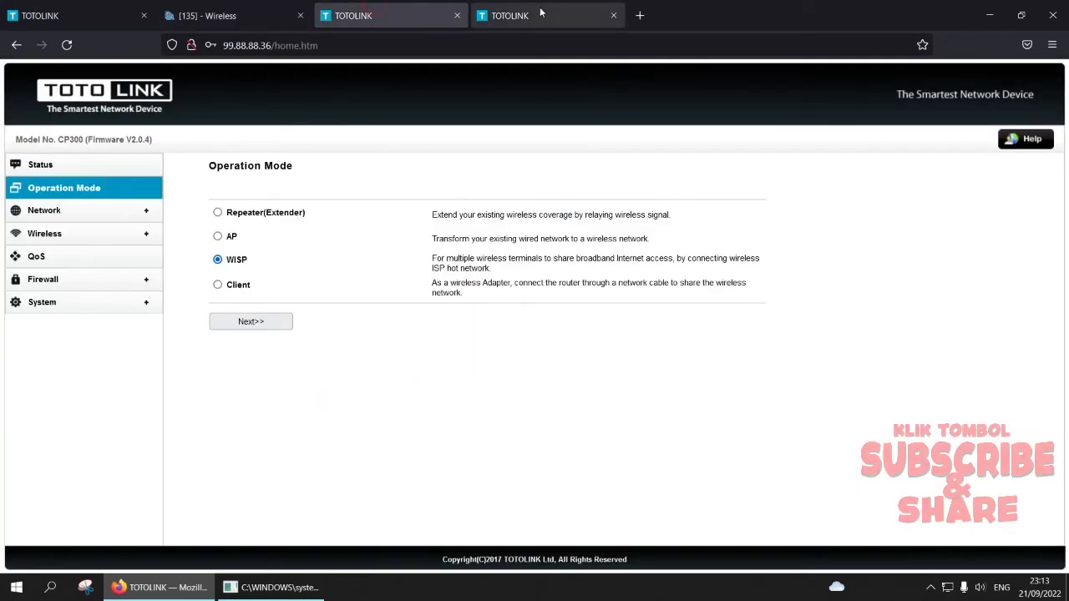
click(519, 15)
click(83, 15)
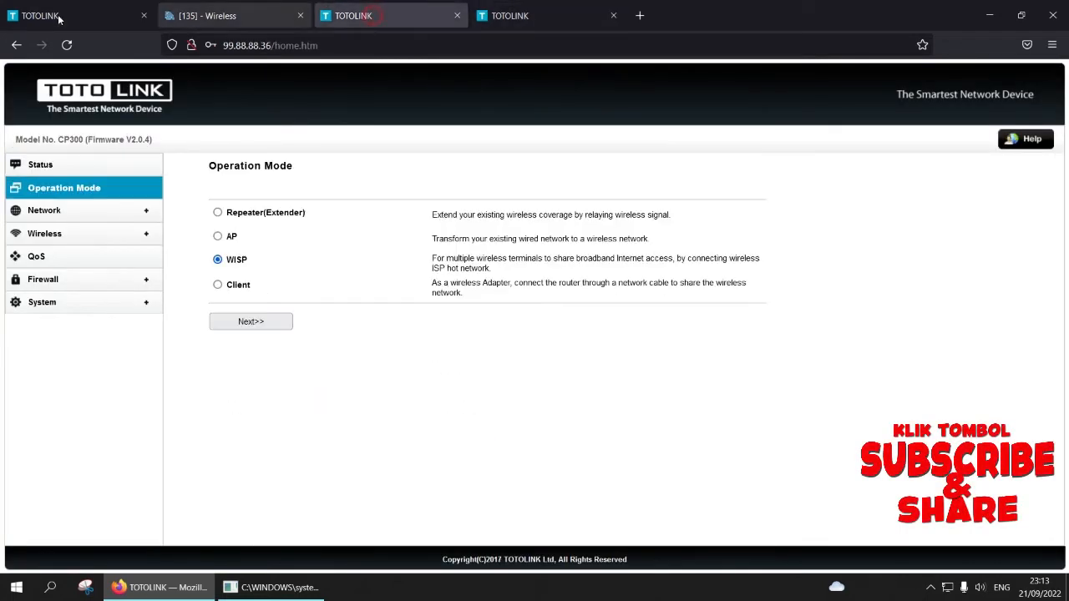
click(527, 17)
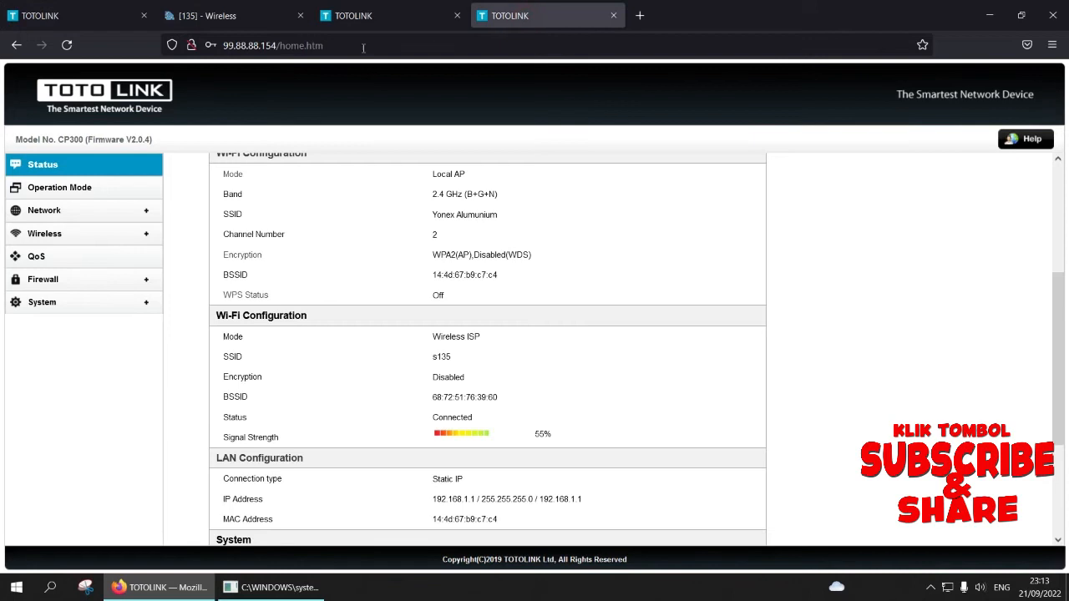
click(380, 15)
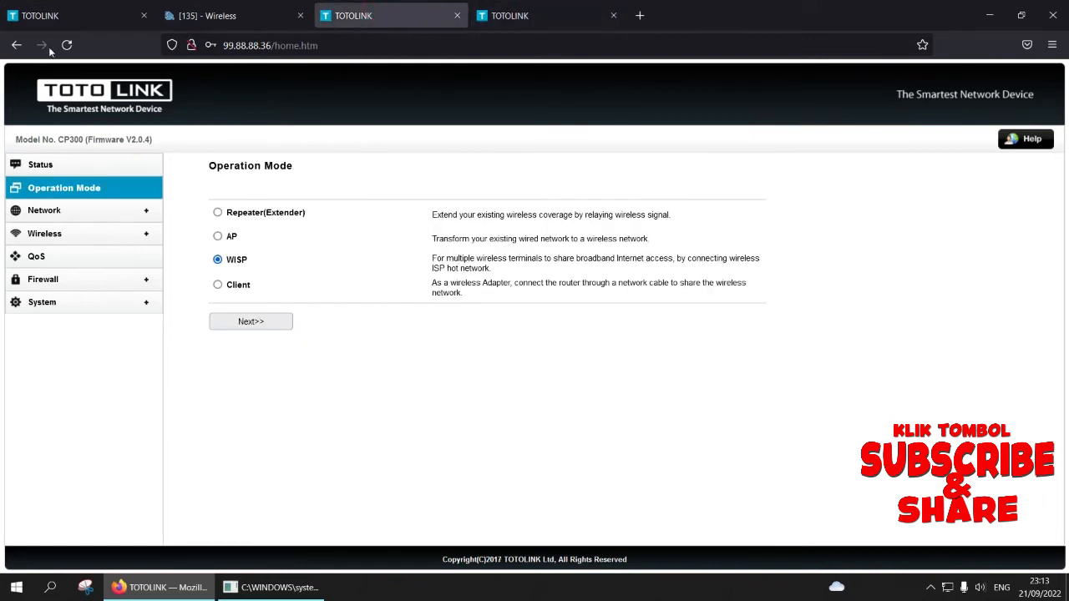
click(90, 18)
click(250, 17)
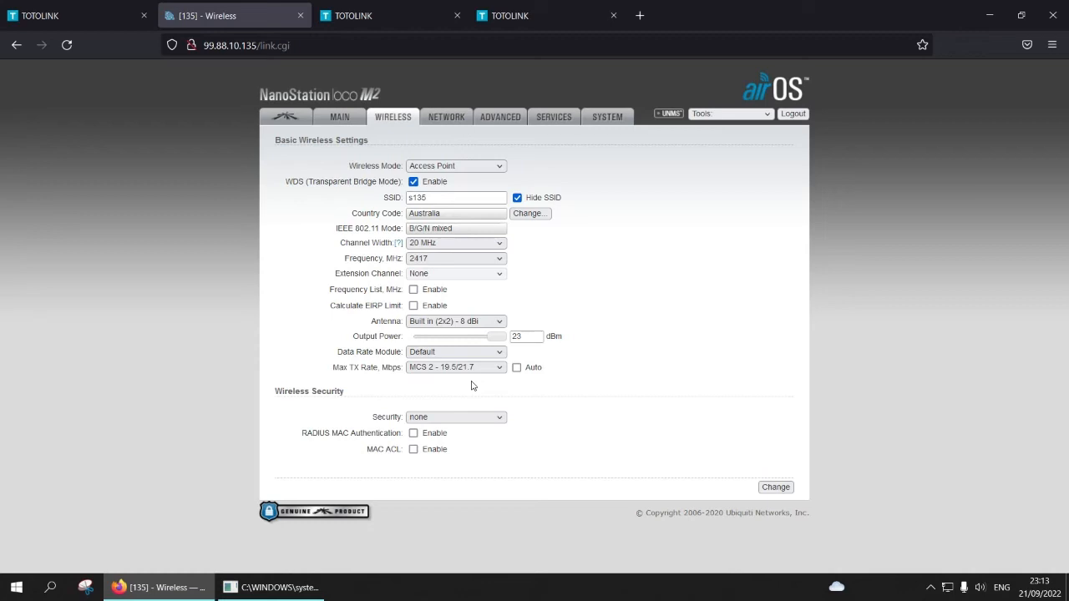
- Examine the NanoStation's advanced wireless settings and return to its main status page
click(491, 117)
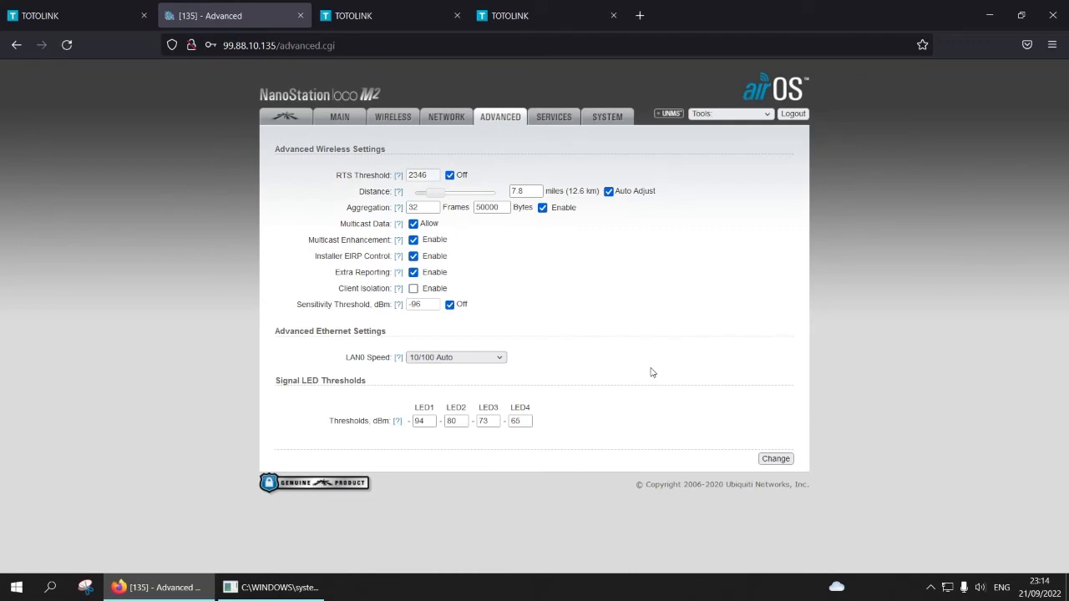
click(514, 279)
click(577, 281)
click(339, 116)
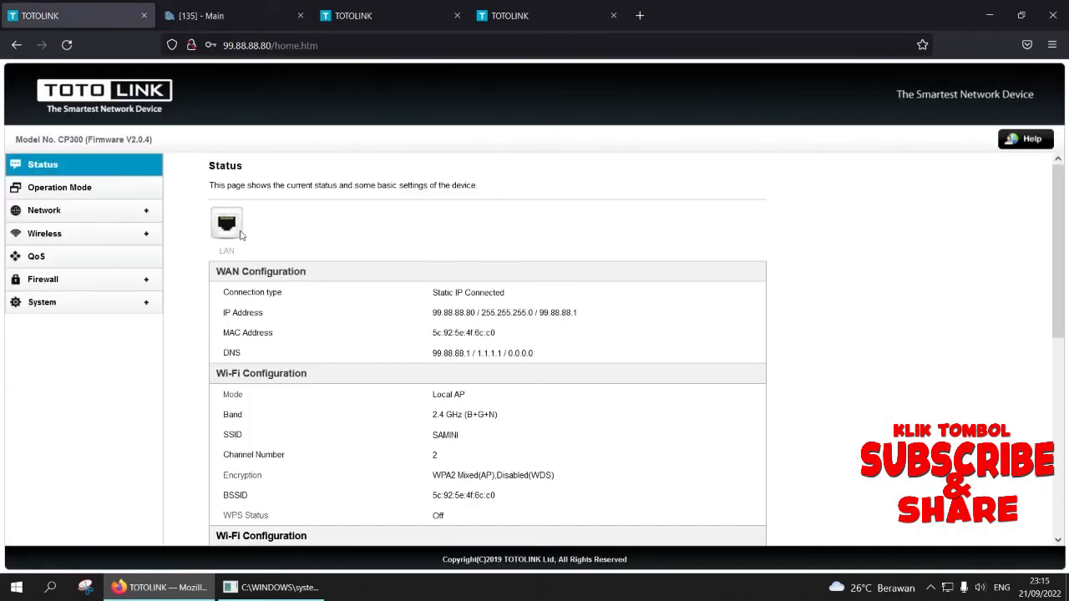
- Step through the CP300's WISP operation mode setup, reviewing its static IP WAN settings, up to the Wireless Extender page
click(90, 188)
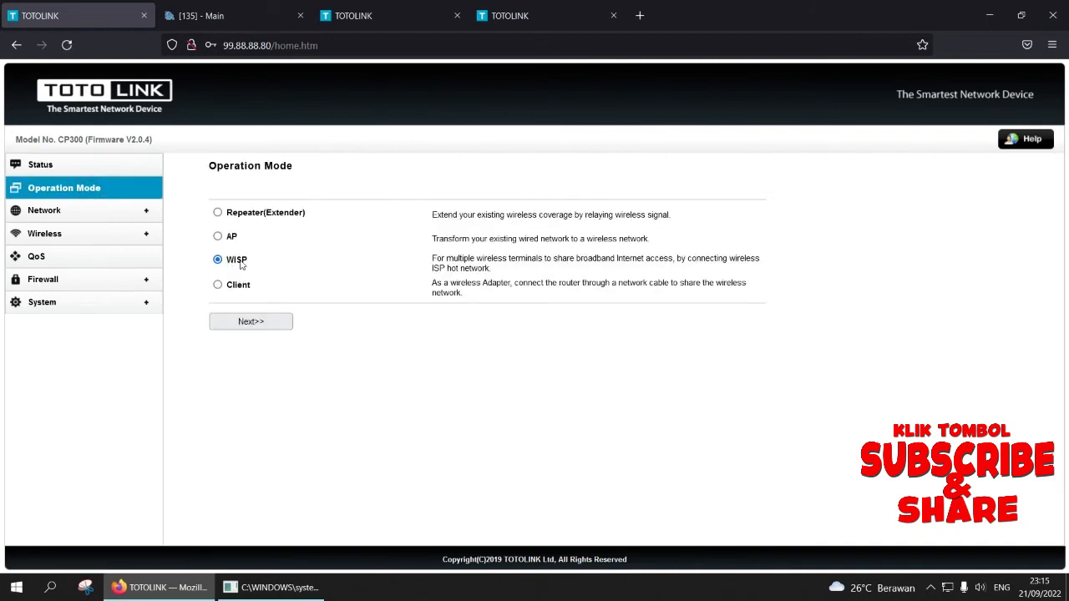
click(284, 327)
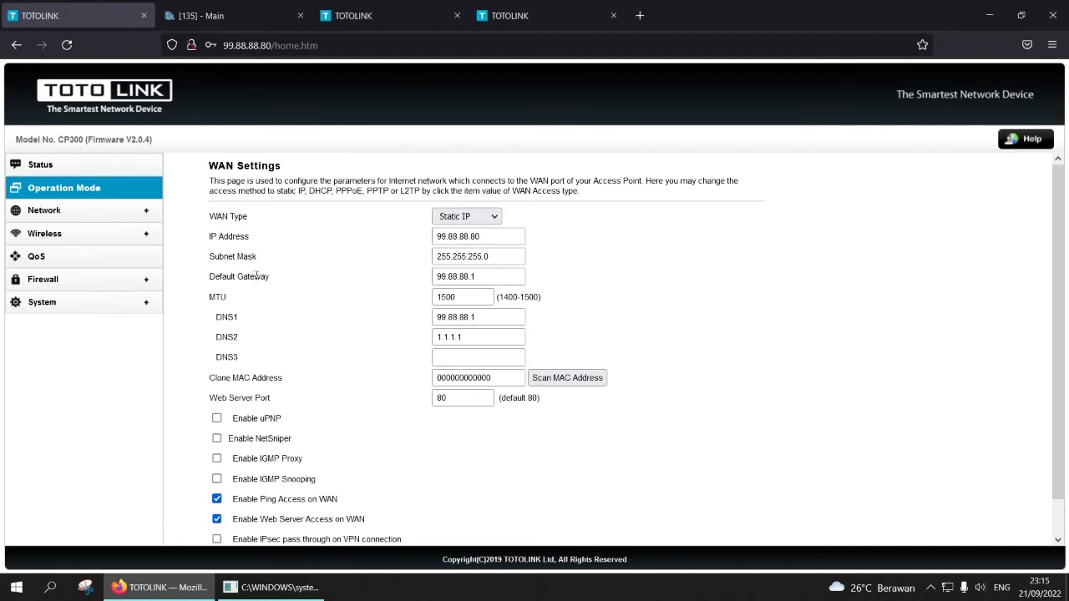
scroll(338, 322, down, 1)
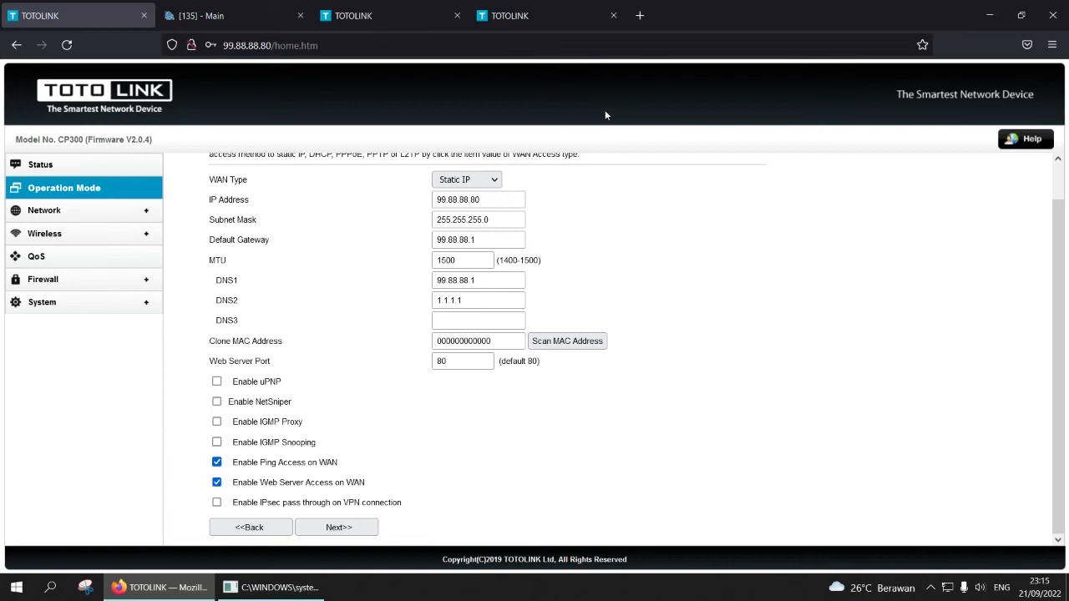
click(357, 528)
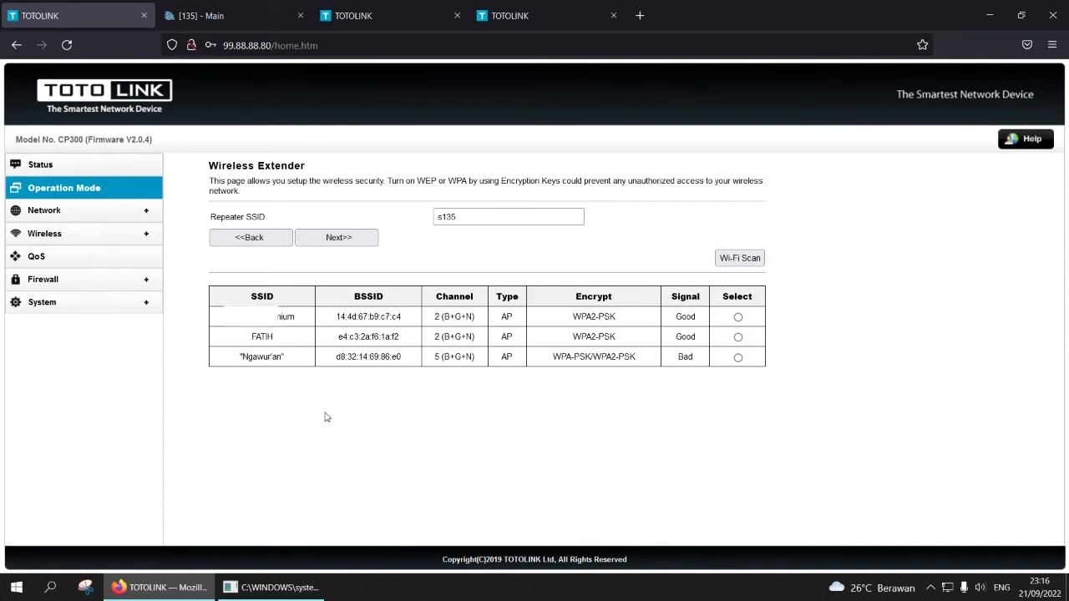
- Check the hidden SSID in the NanoStation's main status and return to the CP300's Wireless Extender page
click(220, 20)
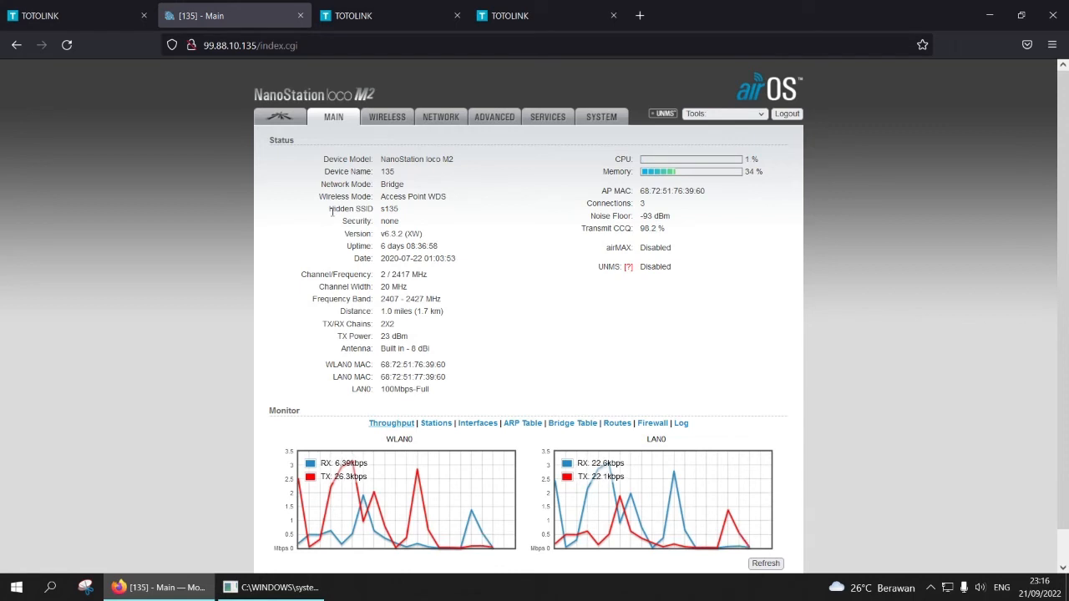
drag(329, 209, 374, 208)
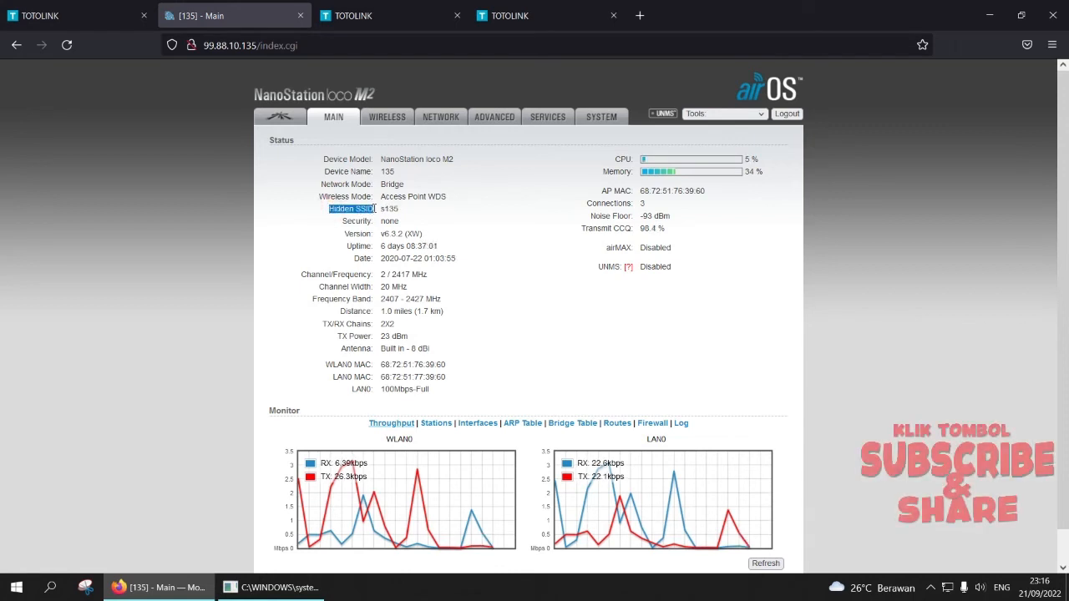
click(443, 244)
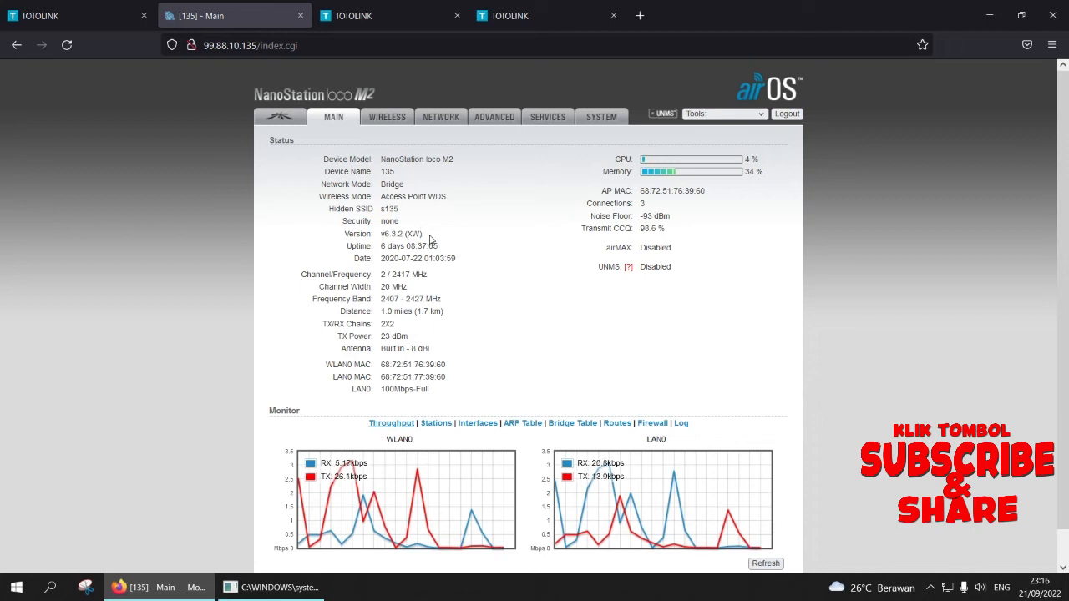
click(73, 15)
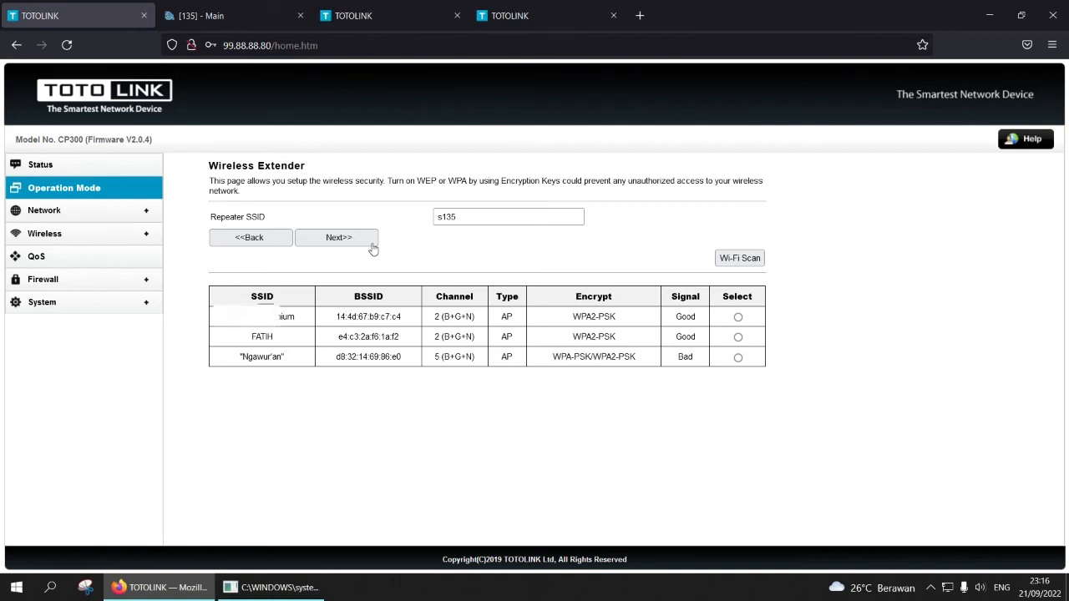
- Re-enter the NanoStation's hidden SSID s135 as the CP300's repeater SSID and continue to the basic settings
click(473, 220)
double_click(468, 216)
text(s13)
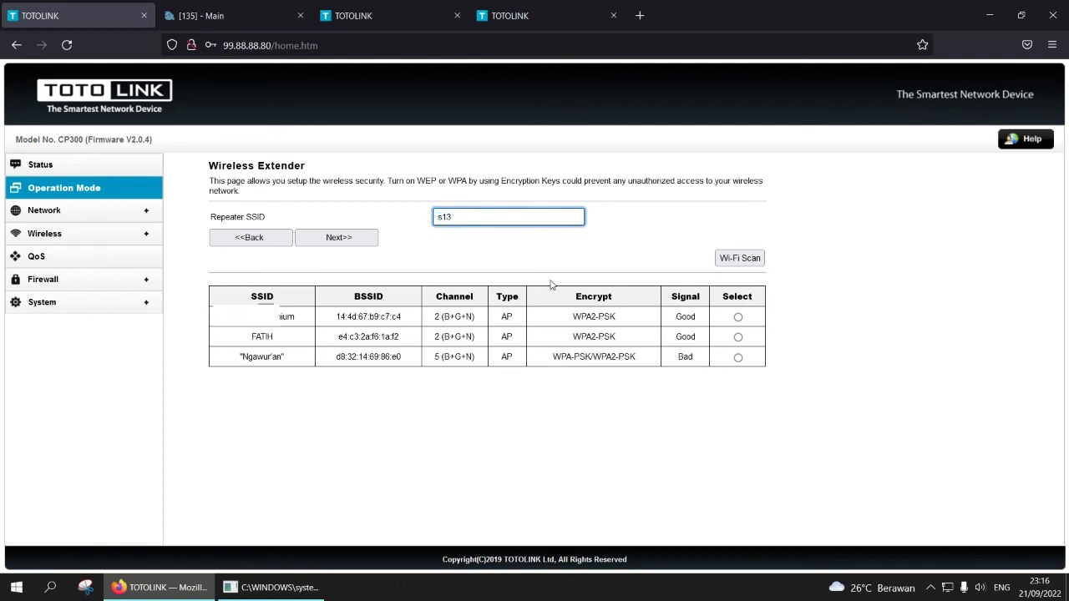
click(350, 239)
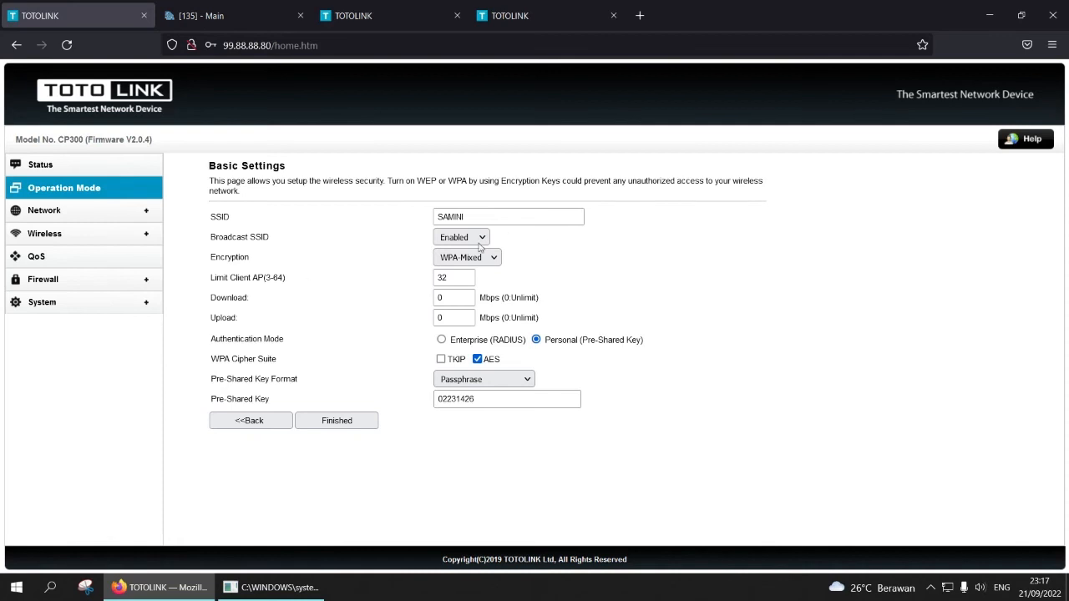
- Leave the WISP setup's basic settings without finishing and review the CP300's status down to its Wireless ISP connection
click(472, 216)
click(349, 328)
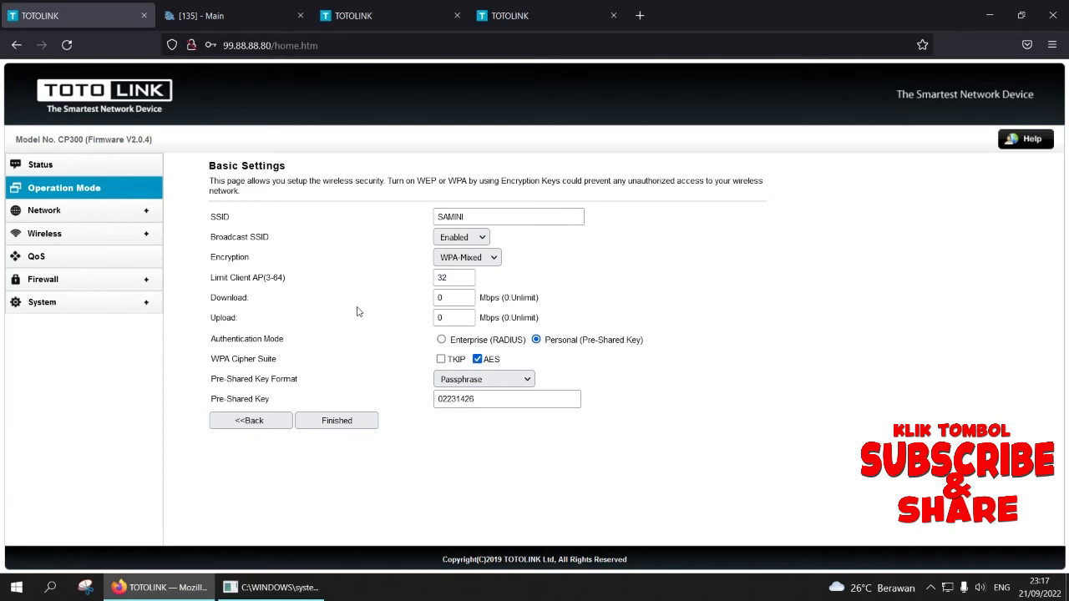
click(37, 167)
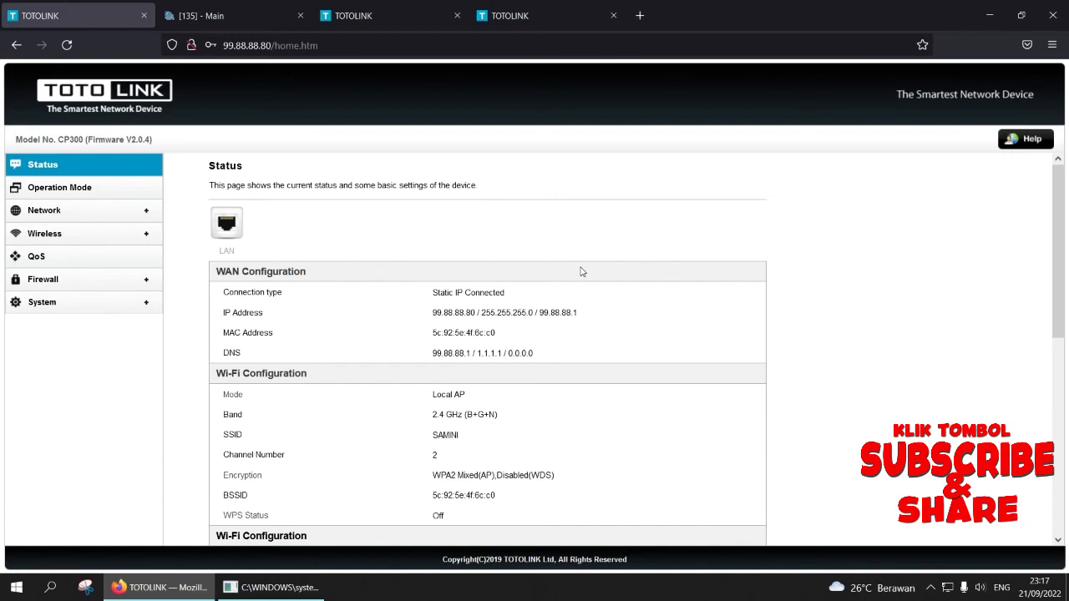
scroll(517, 359, down, 10)
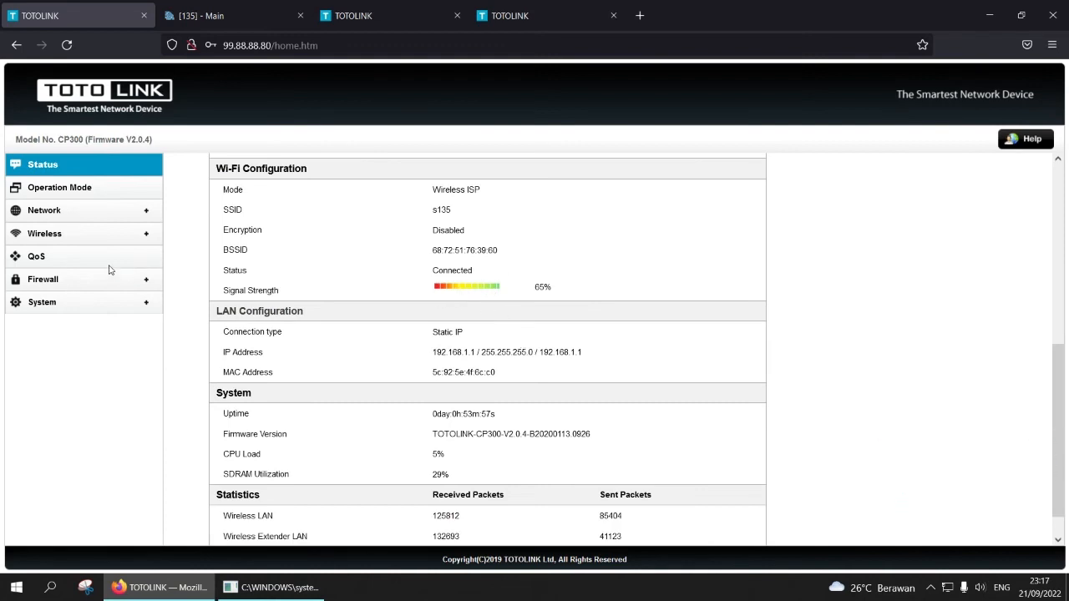
- Examine the CP300's basic and advanced wireless settings, including the available data rate options, without changing them
click(50, 235)
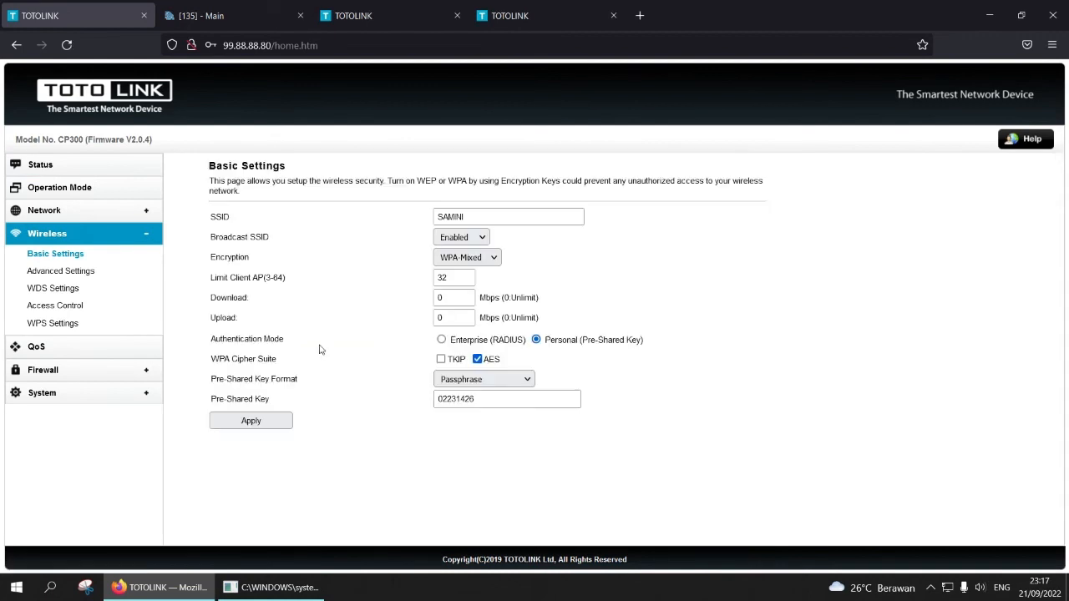
click(77, 273)
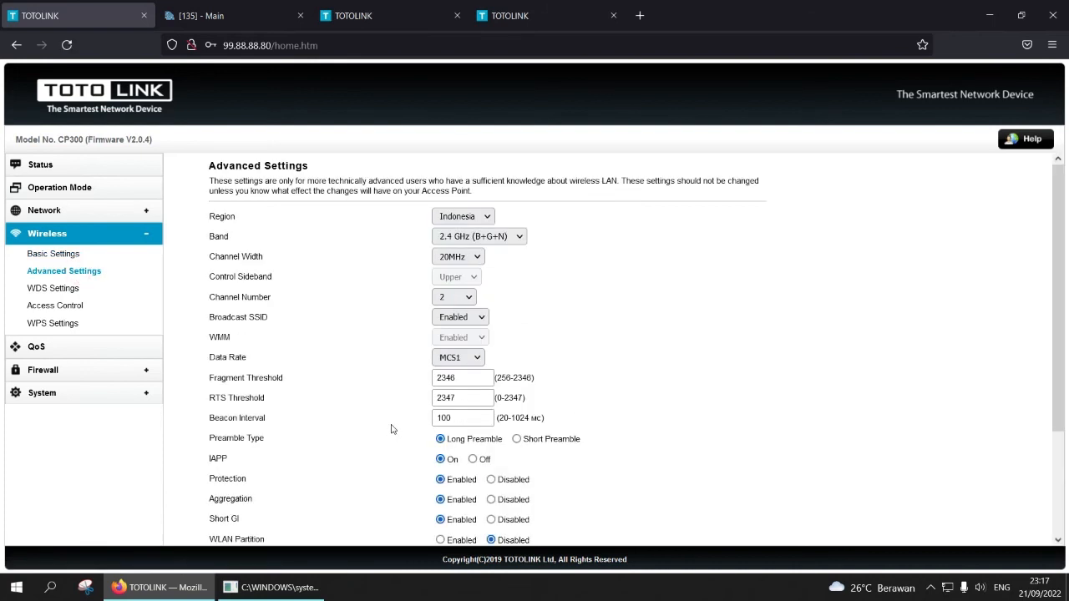
drag(207, 356, 260, 357)
click(461, 359)
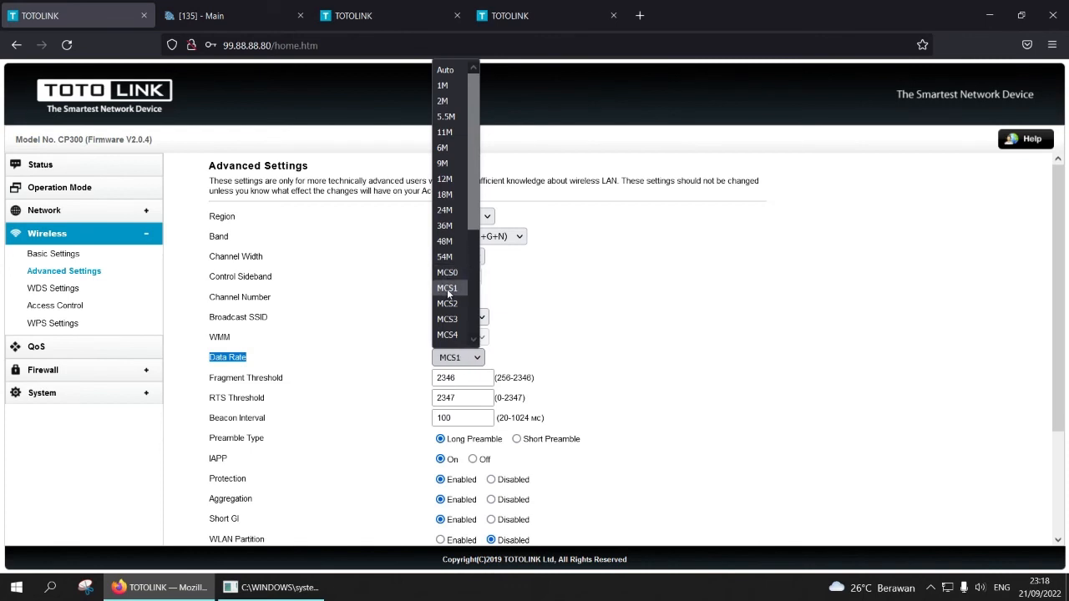
click(364, 296)
scroll(338, 374, down, 3)
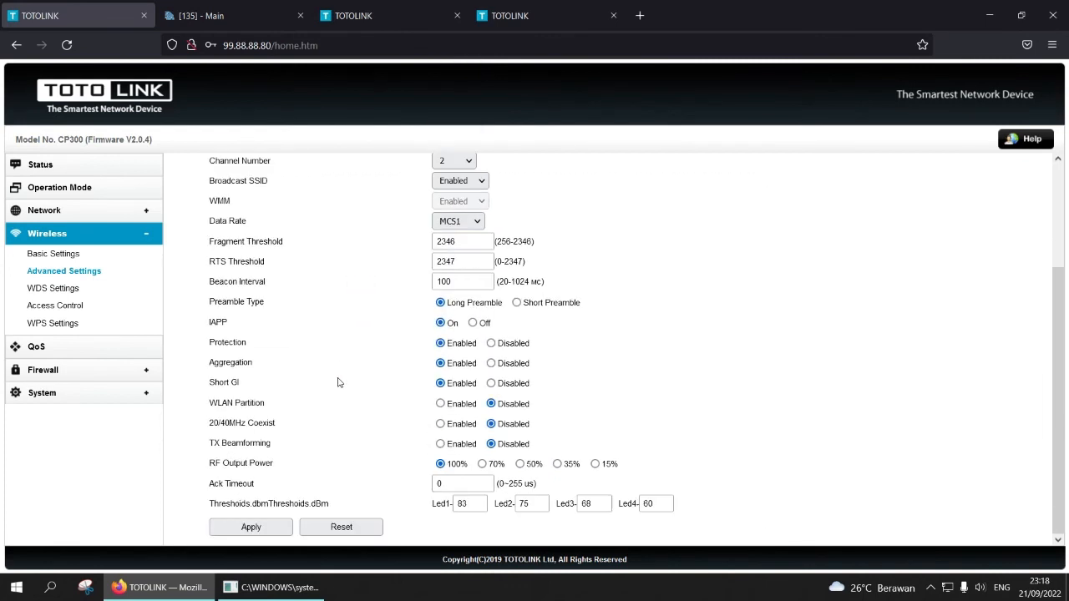
scroll(338, 382, up, 3)
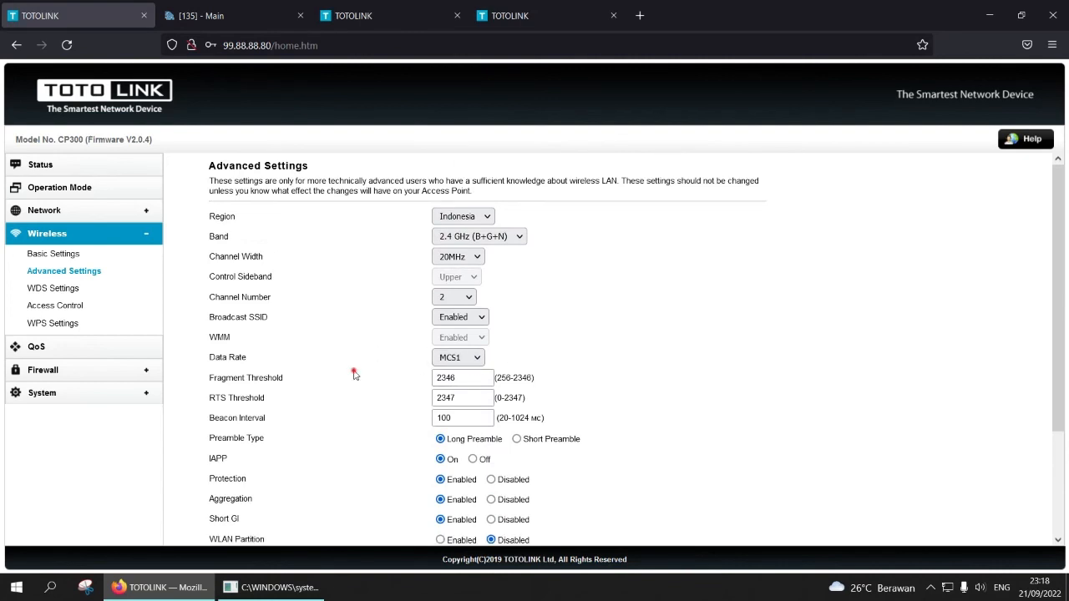
scroll(354, 374, down, 1)
scroll(353, 374, up, 1)
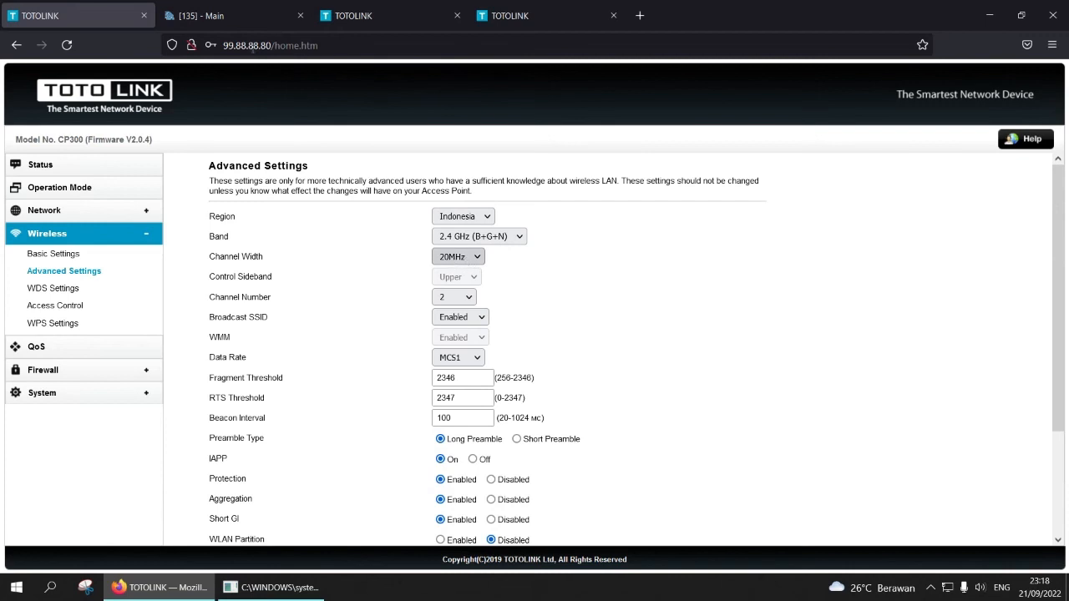
- Compare the CP300's channel width and channel number with the values in the NanoStation's main status
click(217, 15)
click(87, 15)
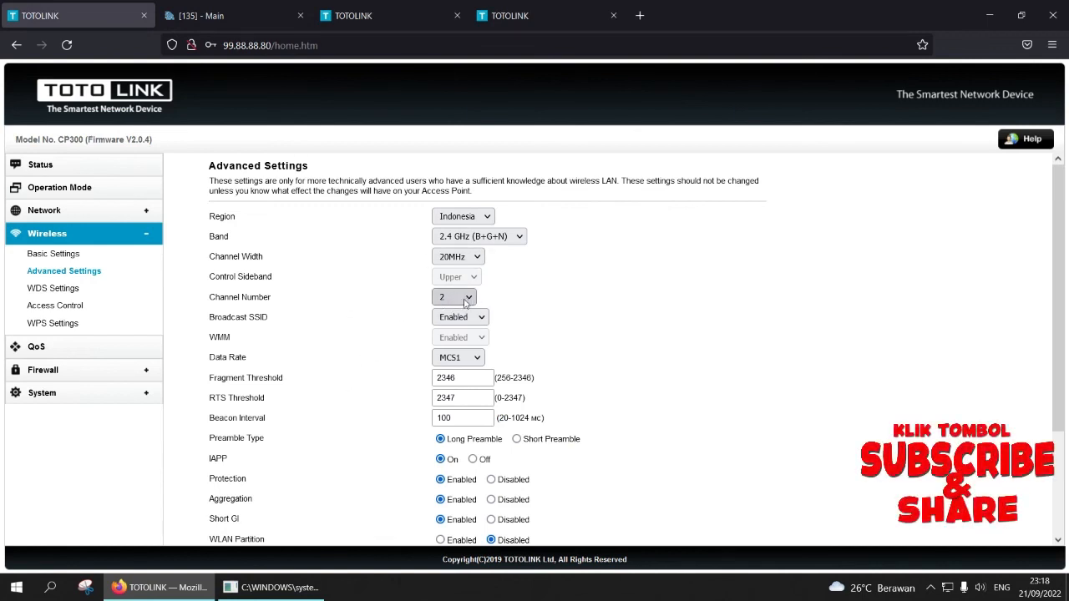
click(172, 10)
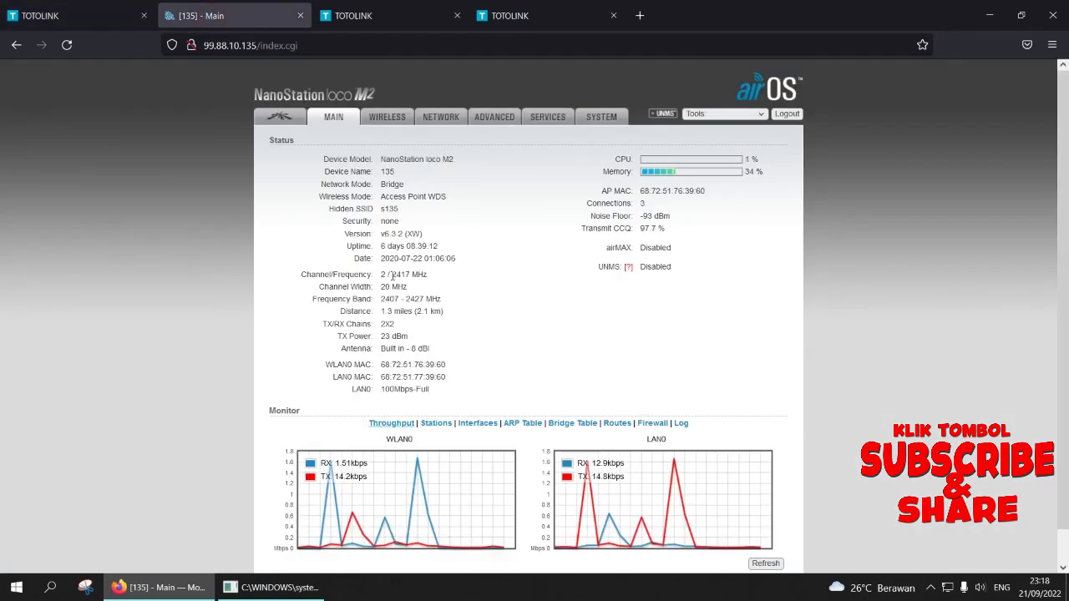
click(75, 10)
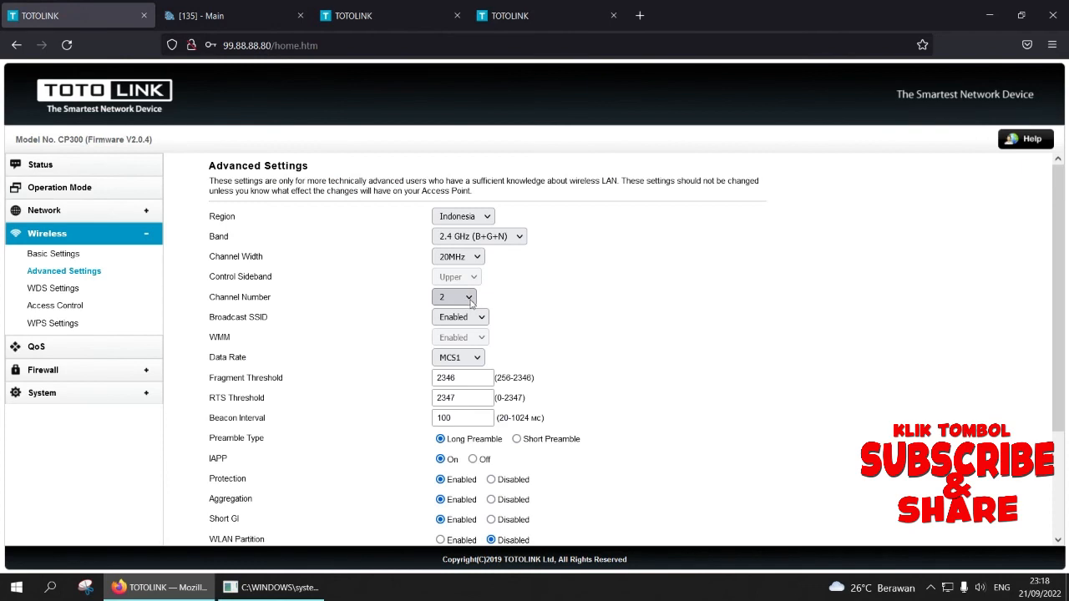
- Review the CP300's broadcast SSID, remaining advanced settings and WDS settings, and return to its status page
triple_click(242, 325)
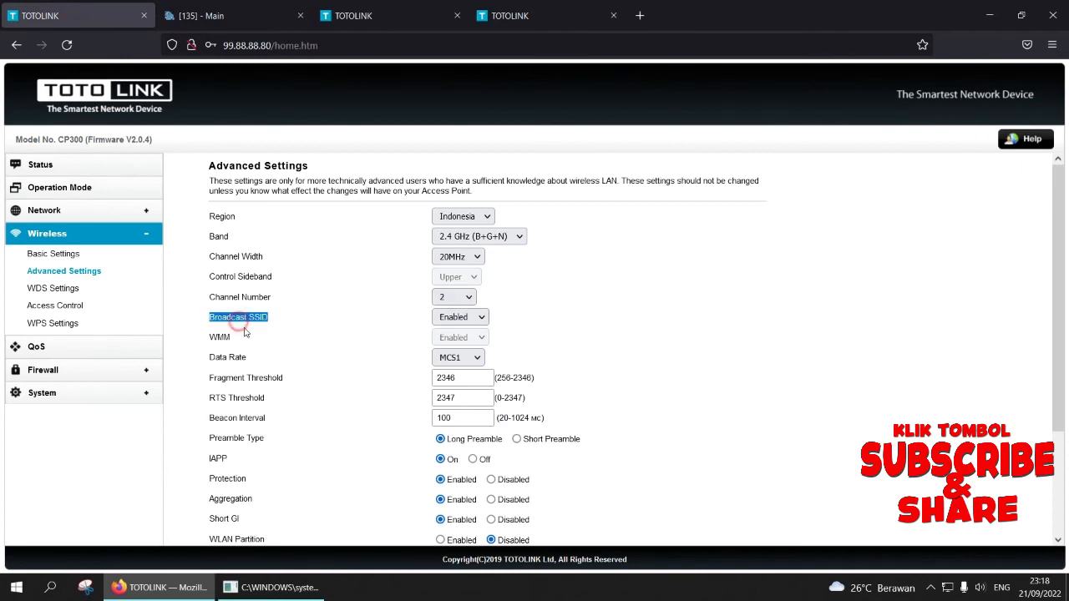
click(348, 373)
scroll(380, 411, down, 3)
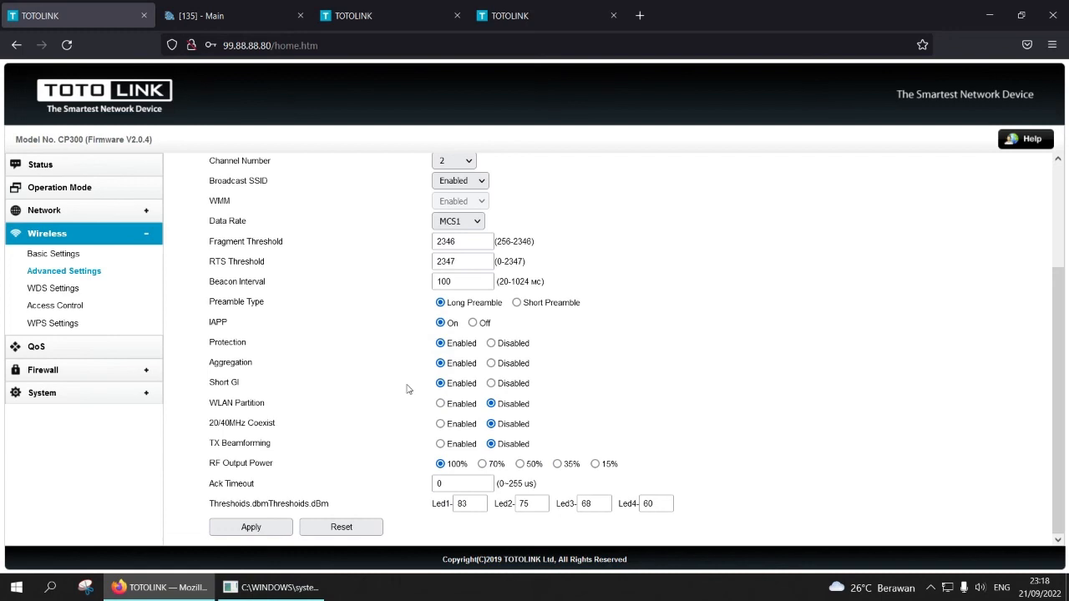
scroll(370, 425, up, 3)
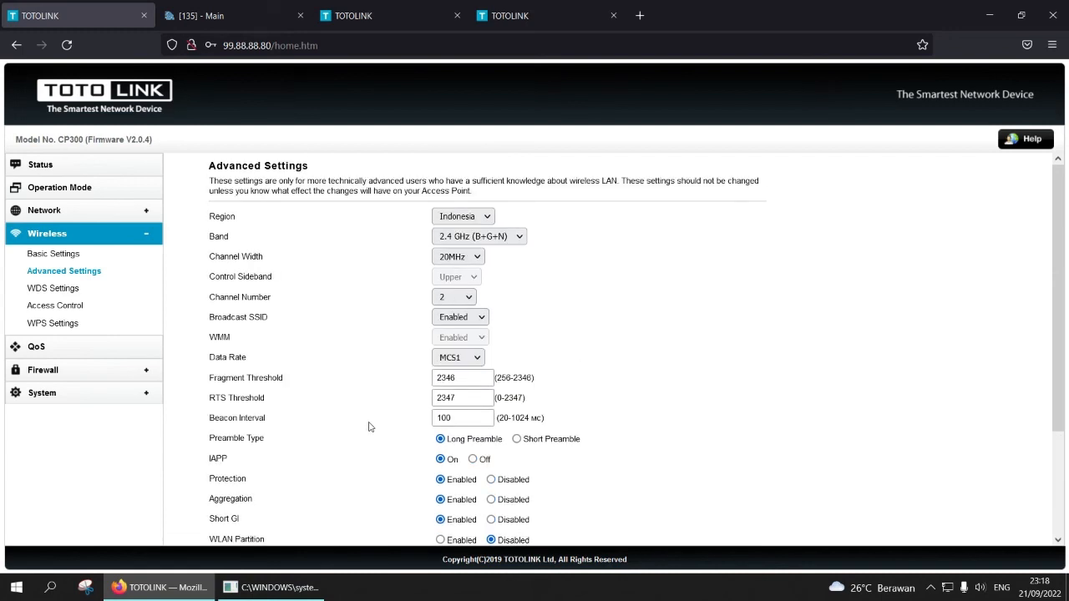
click(48, 289)
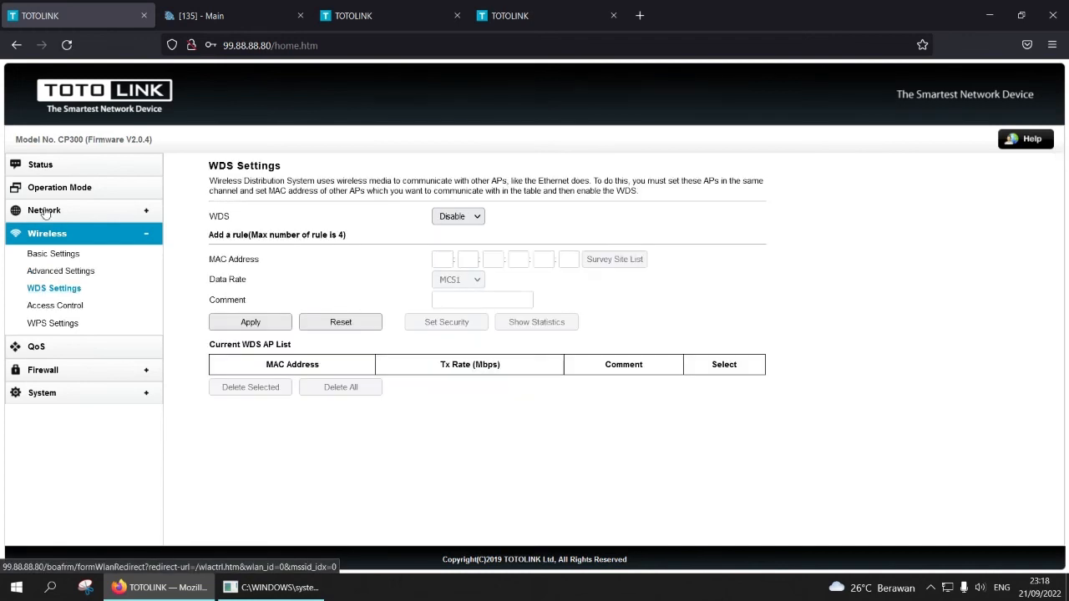
click(39, 164)
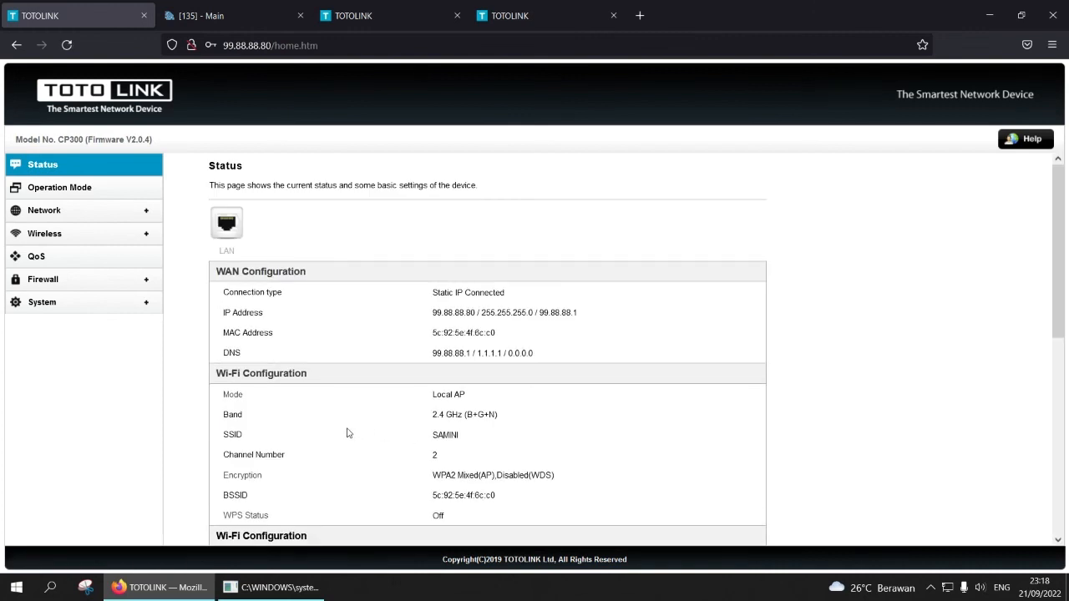
- Review the CP300's Wireless ISP connection status, and refresh the throughput graphs in the NanoStation's main status several times
scroll(371, 443, down, 3)
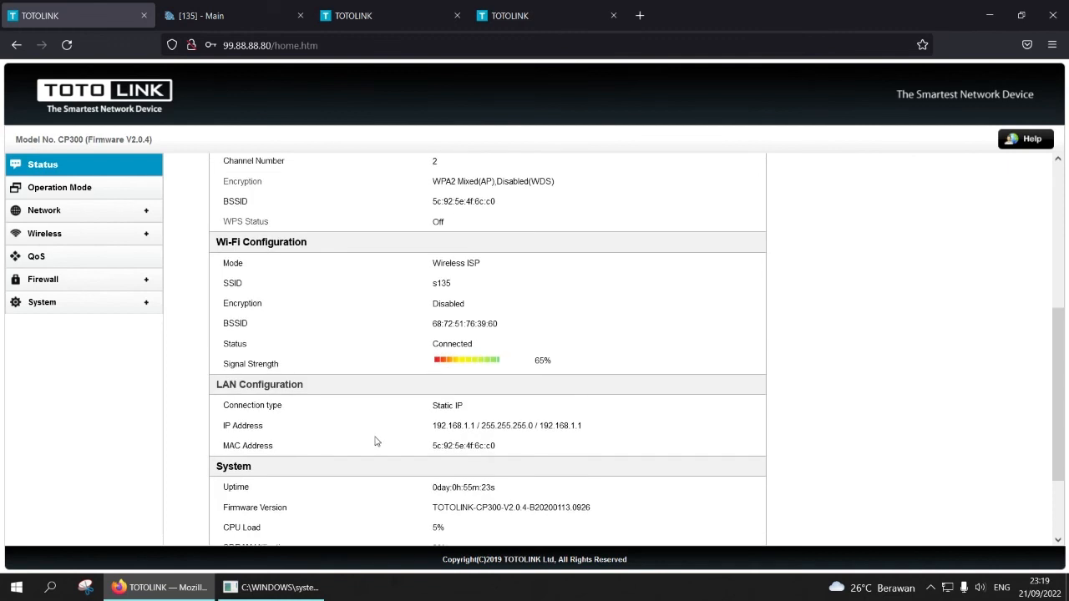
key(ctrl+Tab)
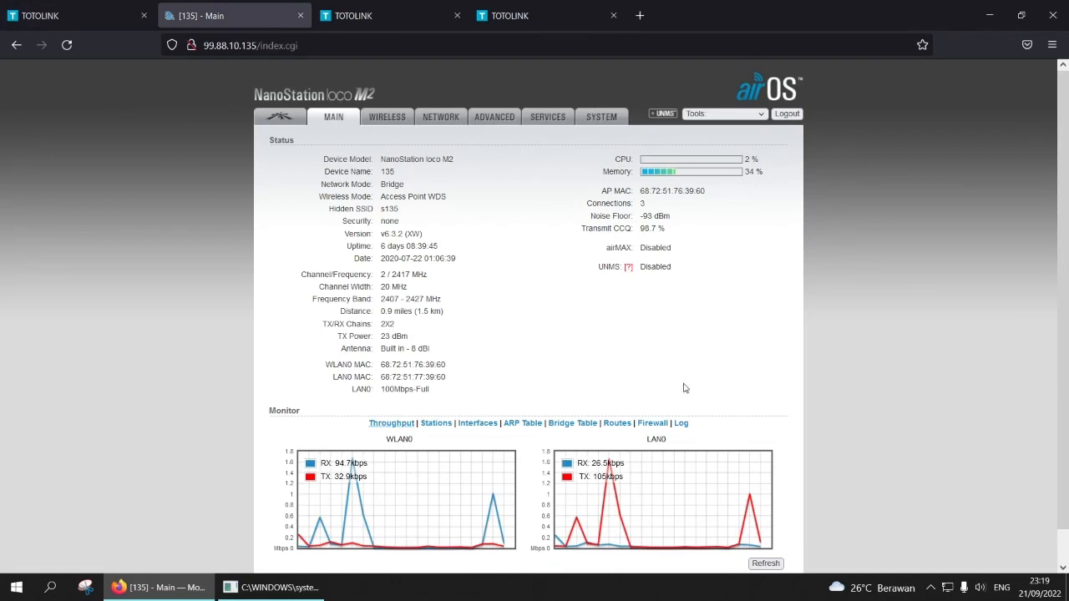
click(767, 566)
click(766, 567)
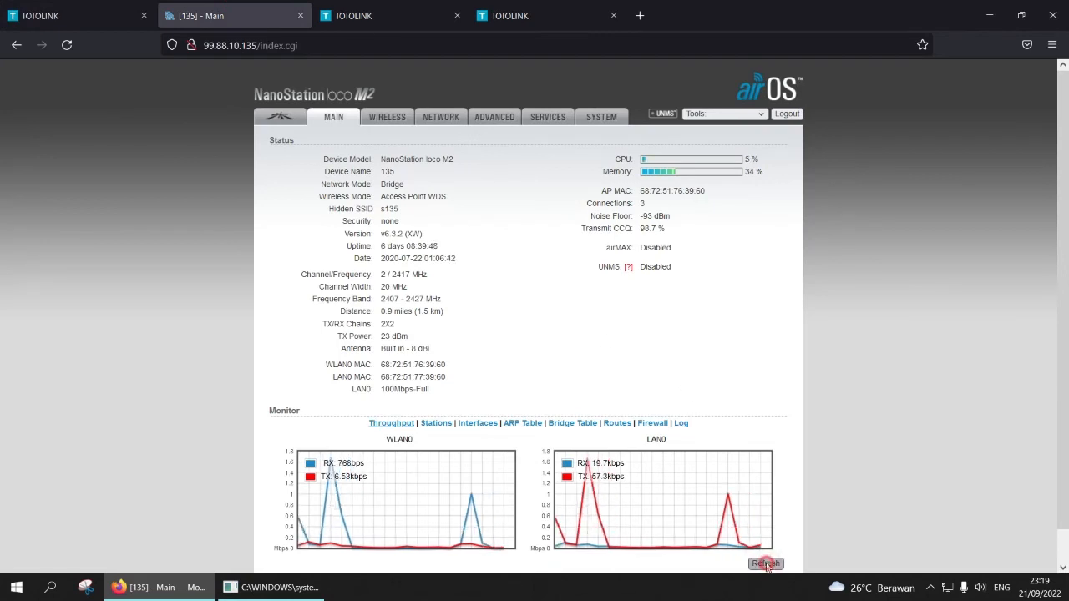
click(766, 566)
click(767, 567)
click(767, 567)
click(766, 567)
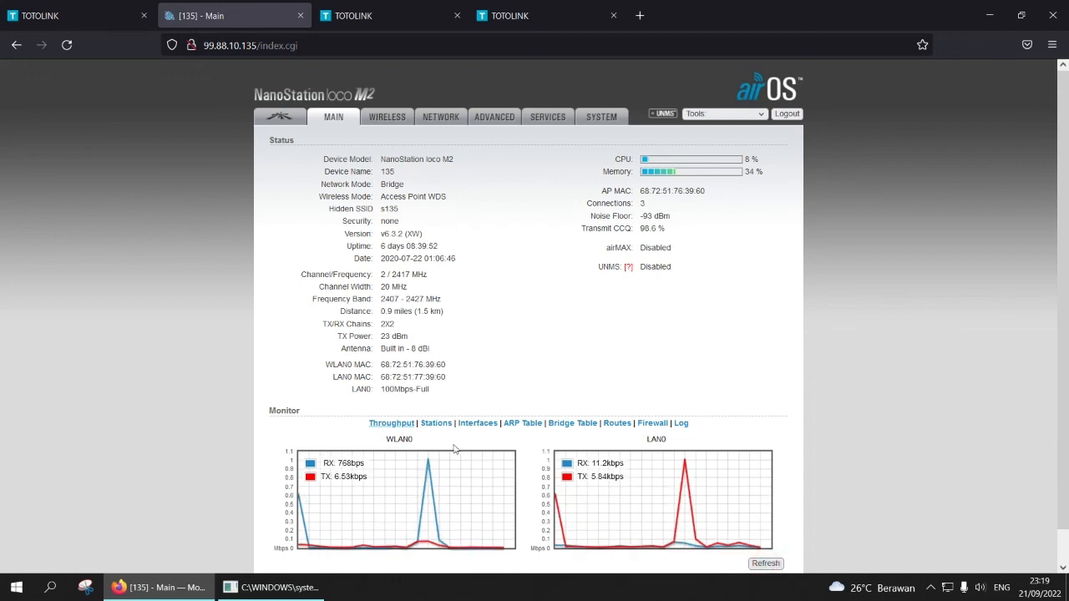
- List the stations connected to the NanoStation and highlight the TX/RX rate of the client at 99.88.88.80
click(436, 423)
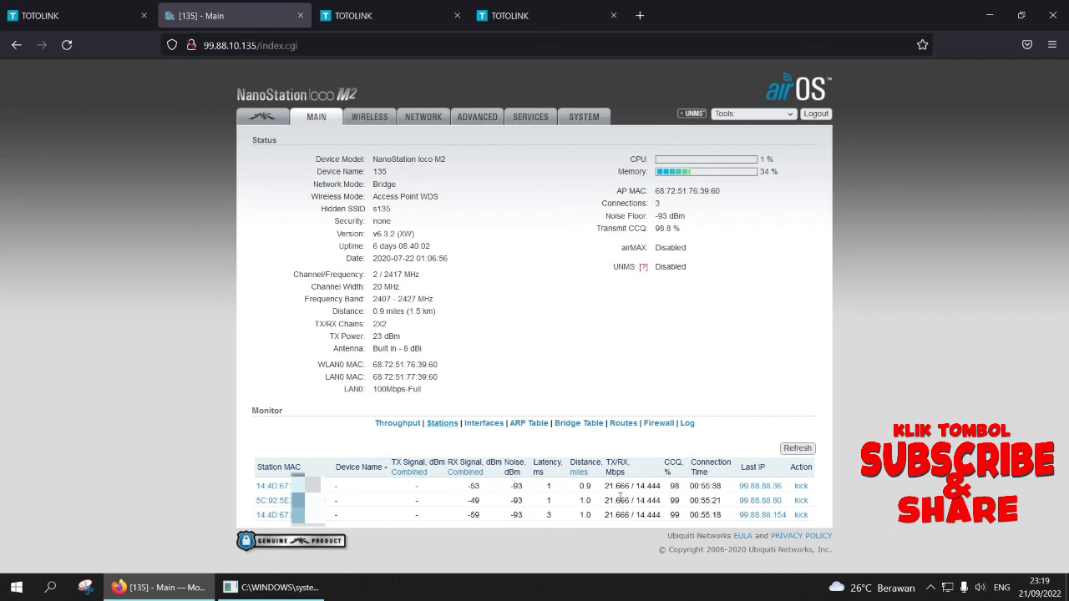
drag(608, 485, 662, 499)
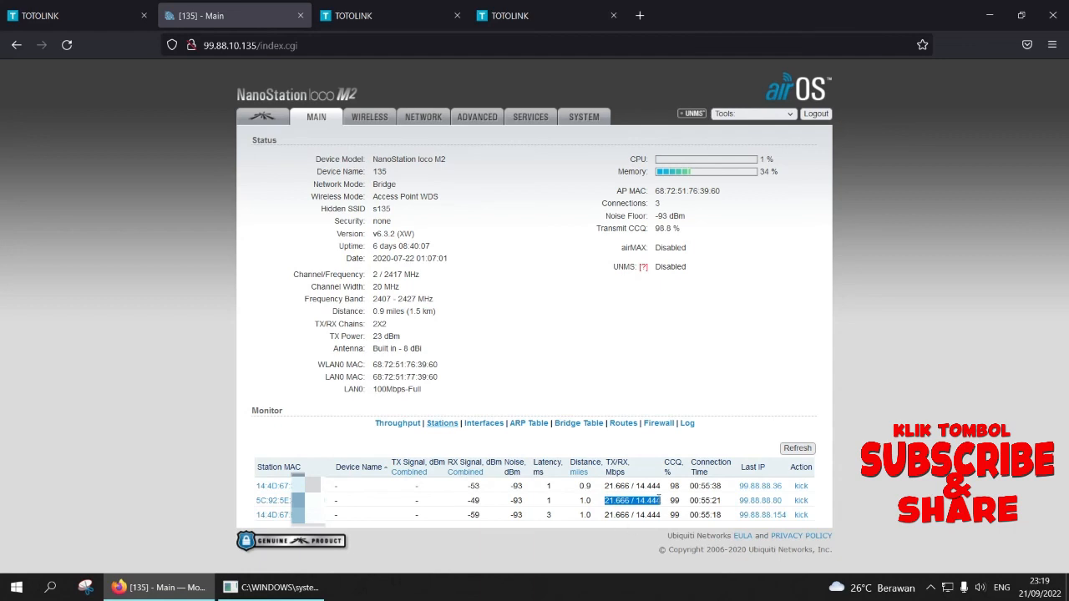